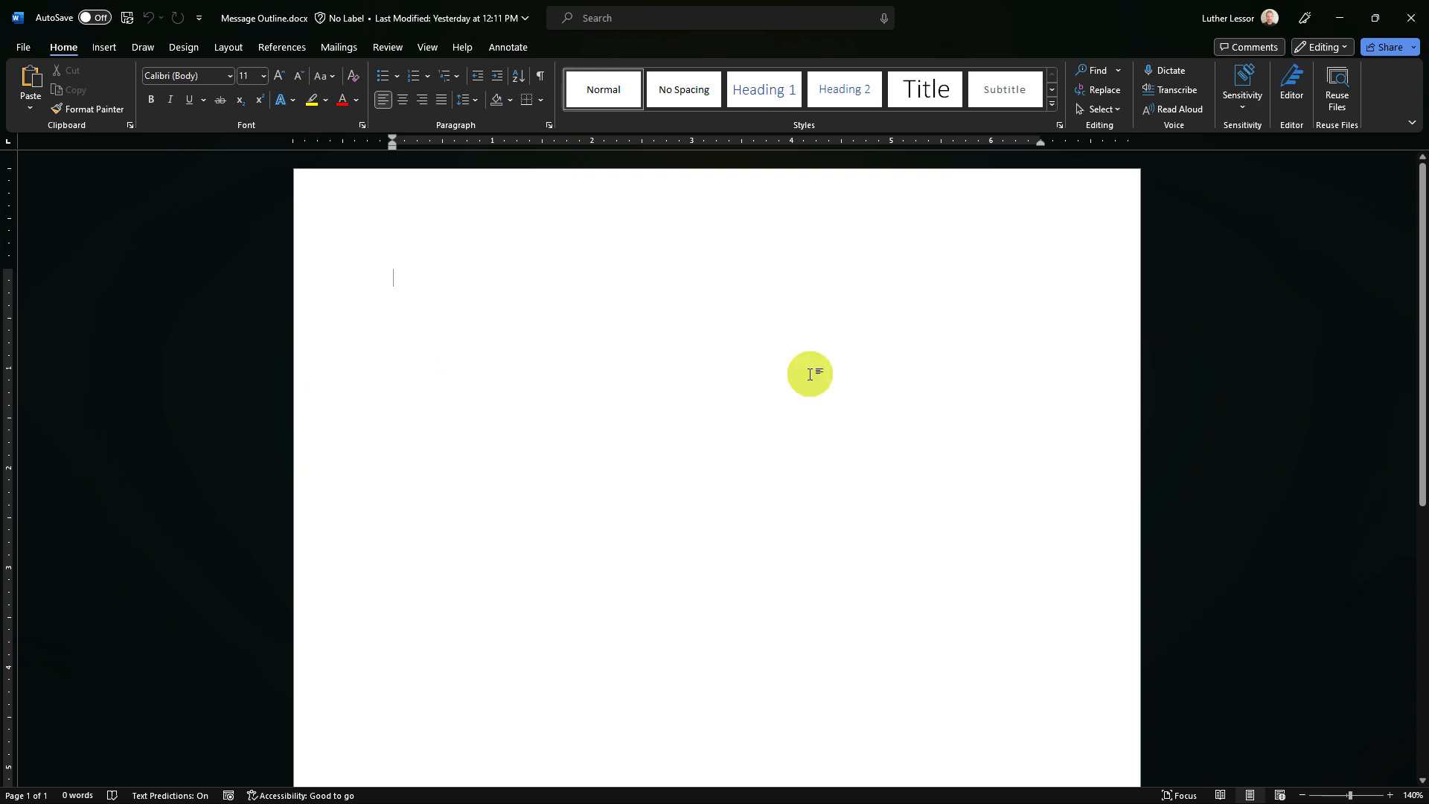
# Step: Look over the Data.xlsx workbook in Excel and the Outlook mailbox, returning to Message Outline.docx in Word
pyautogui.moveTo(931, 797)
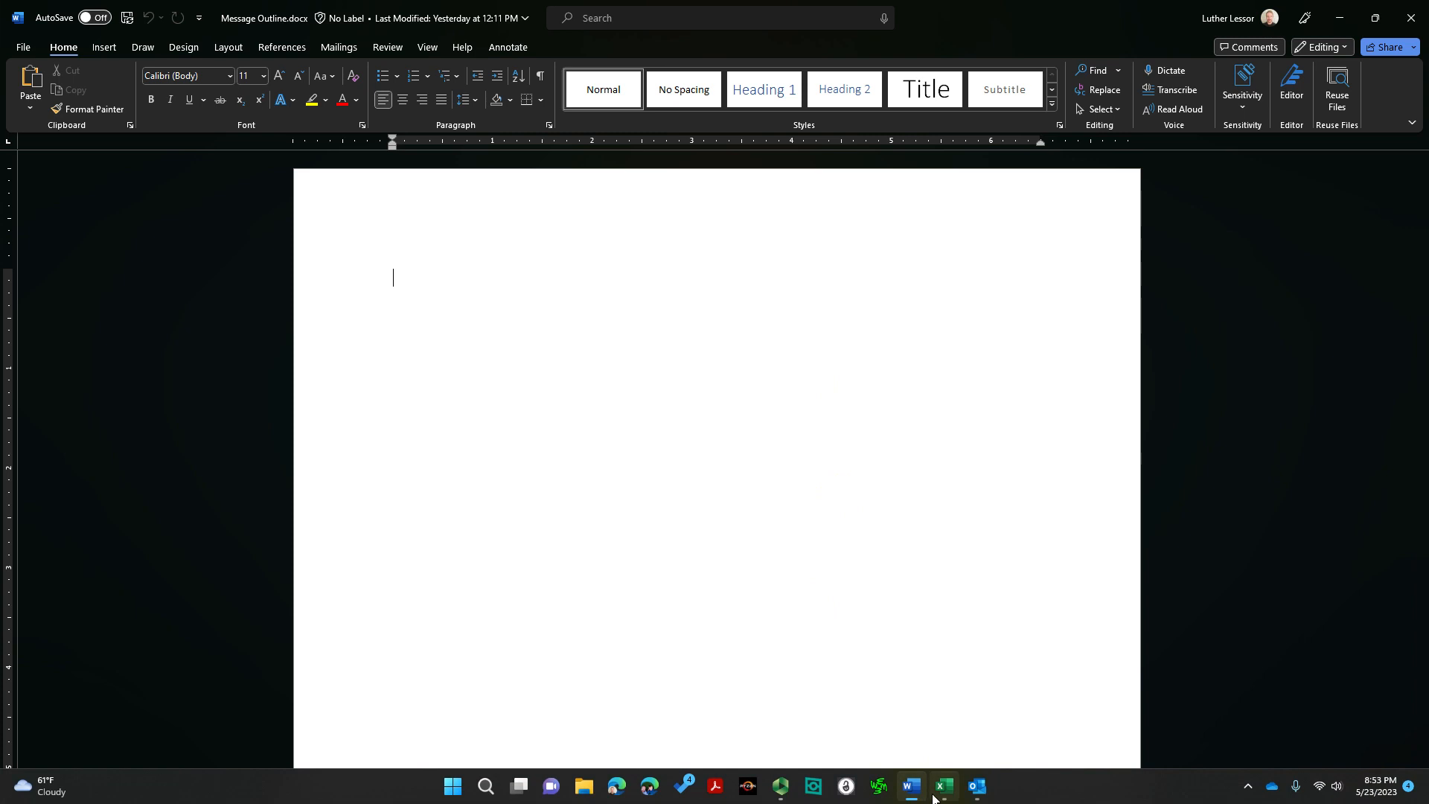
pyautogui.click(944, 788)
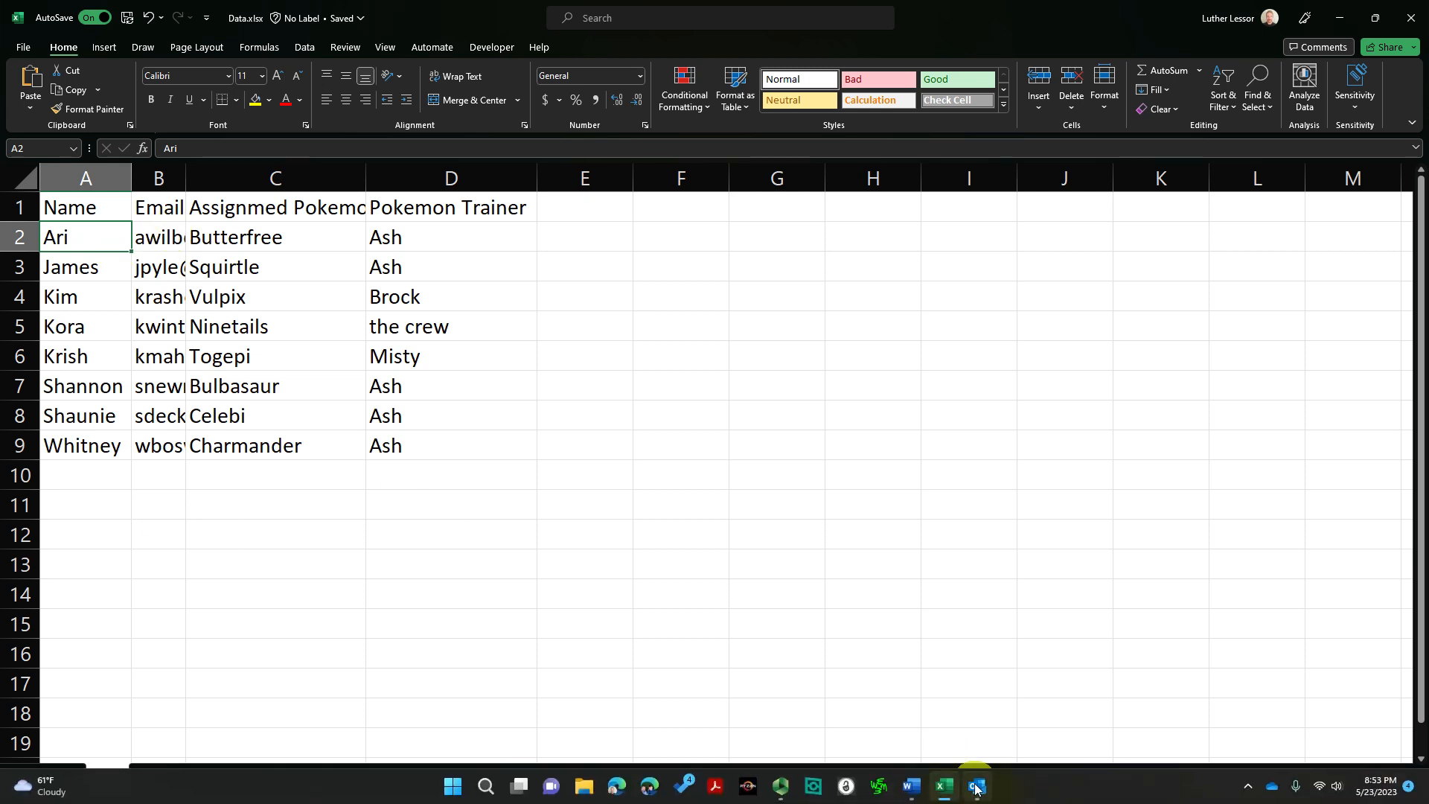
pyautogui.click(976, 787)
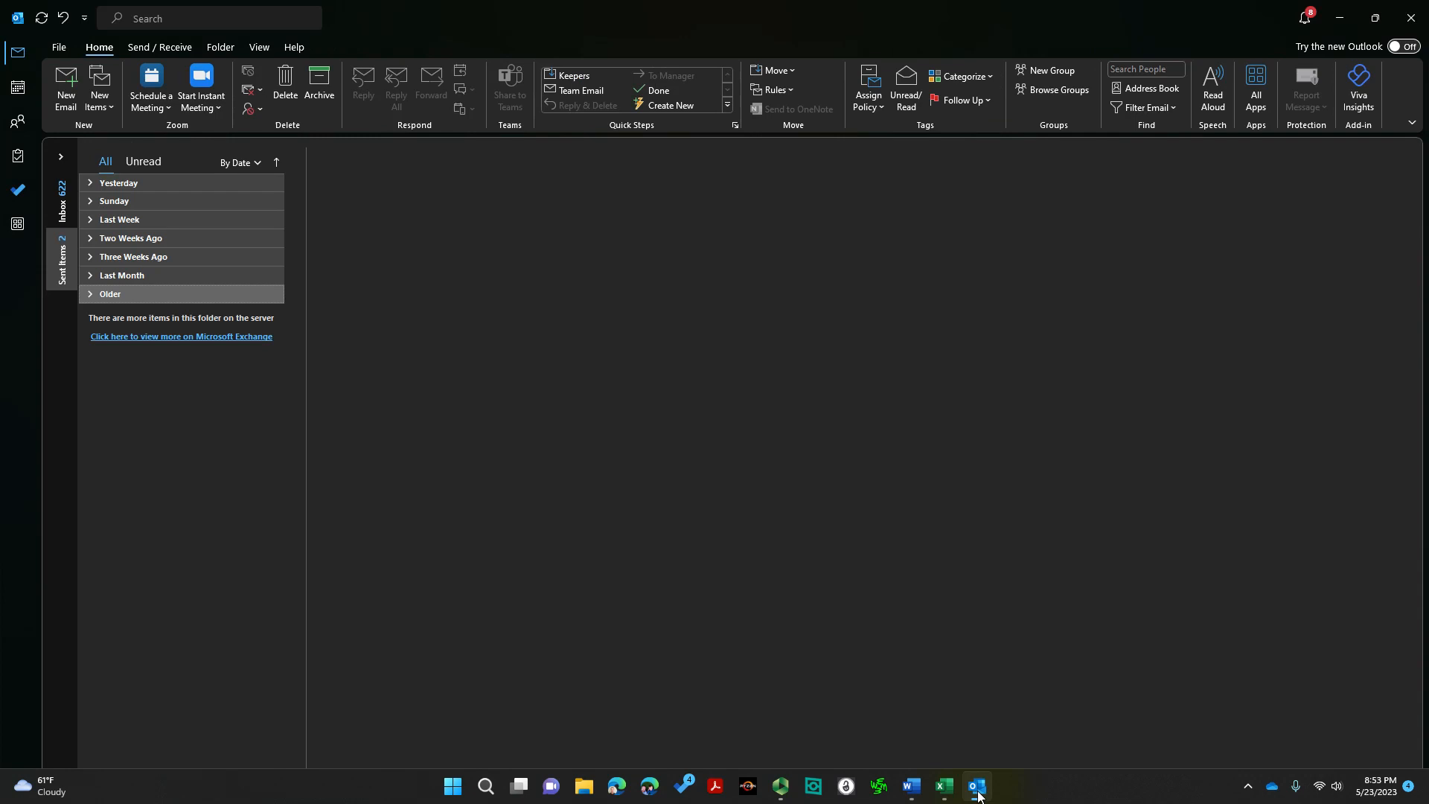
pyautogui.click(913, 787)
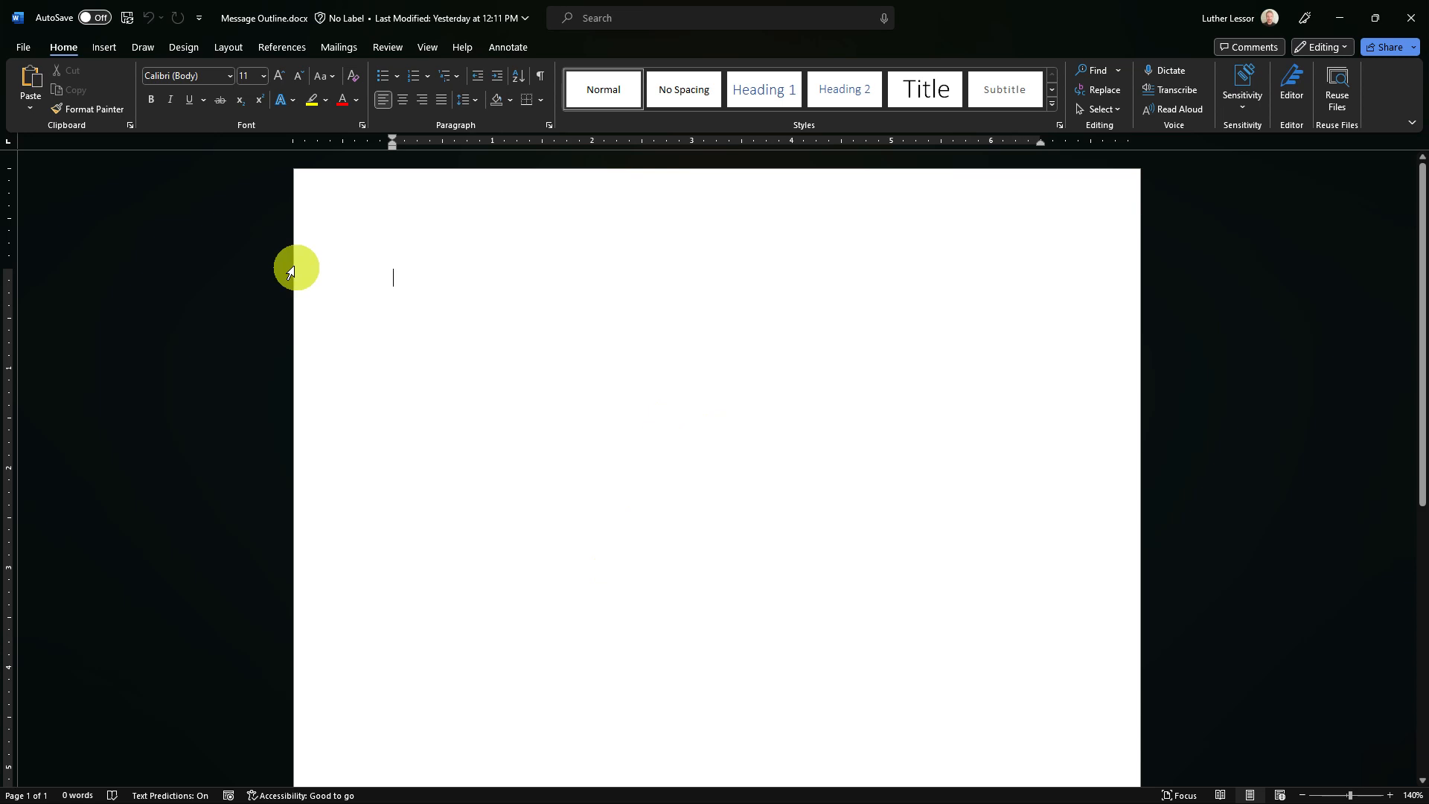
# Step: Check in Word's ribbon customization options that the Mailings tab is enabled
pyautogui.click(339, 48)
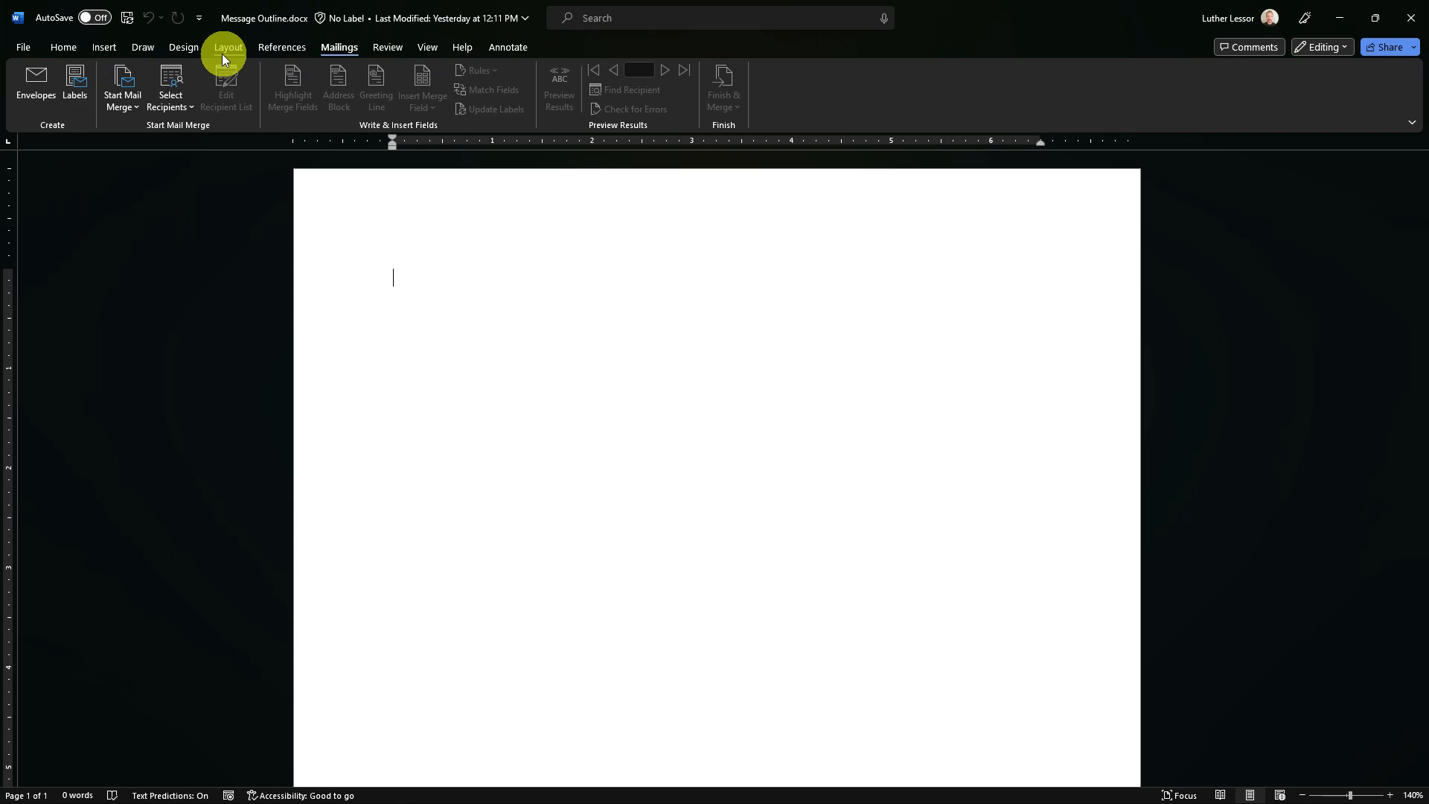
pyautogui.click(22, 47)
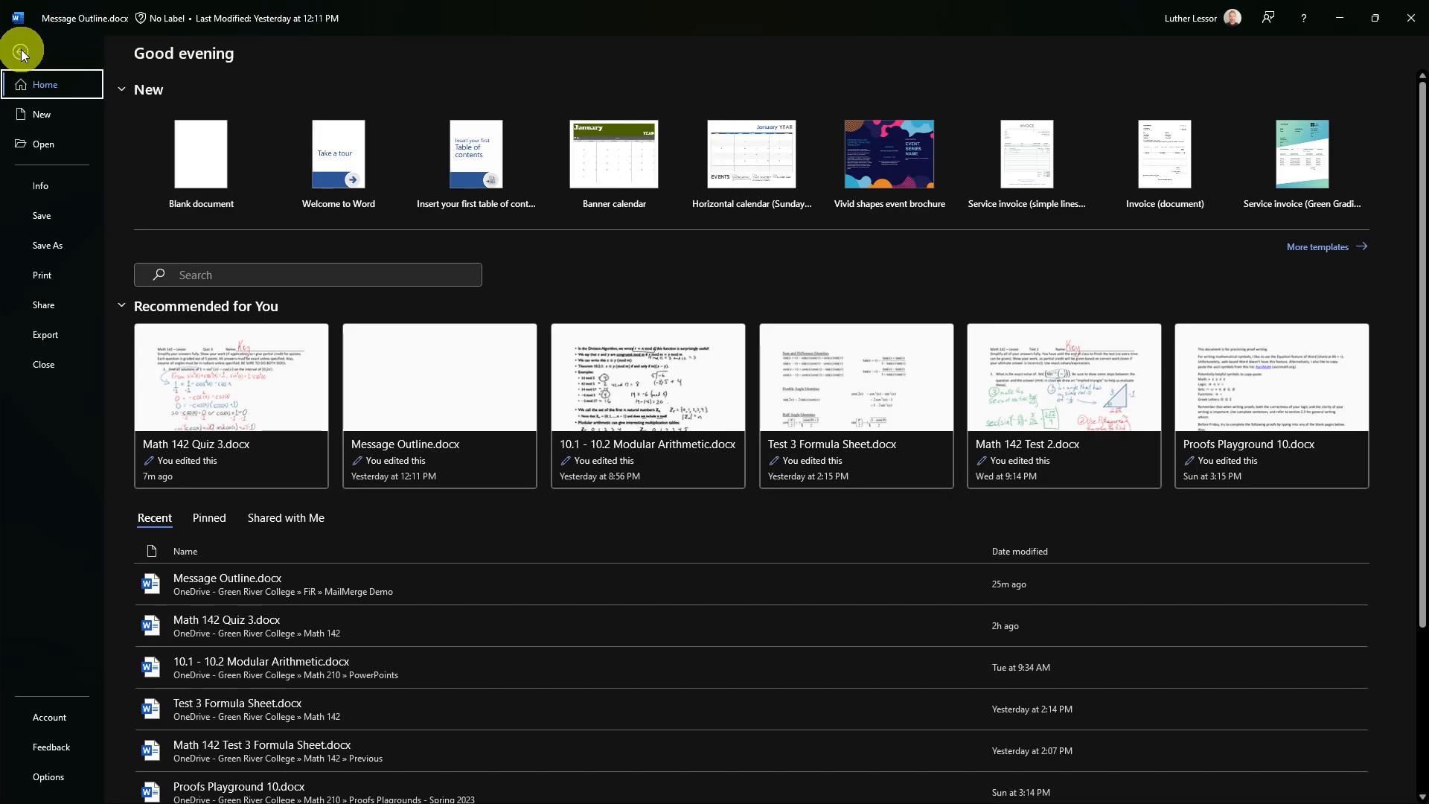
pyautogui.click(43, 779)
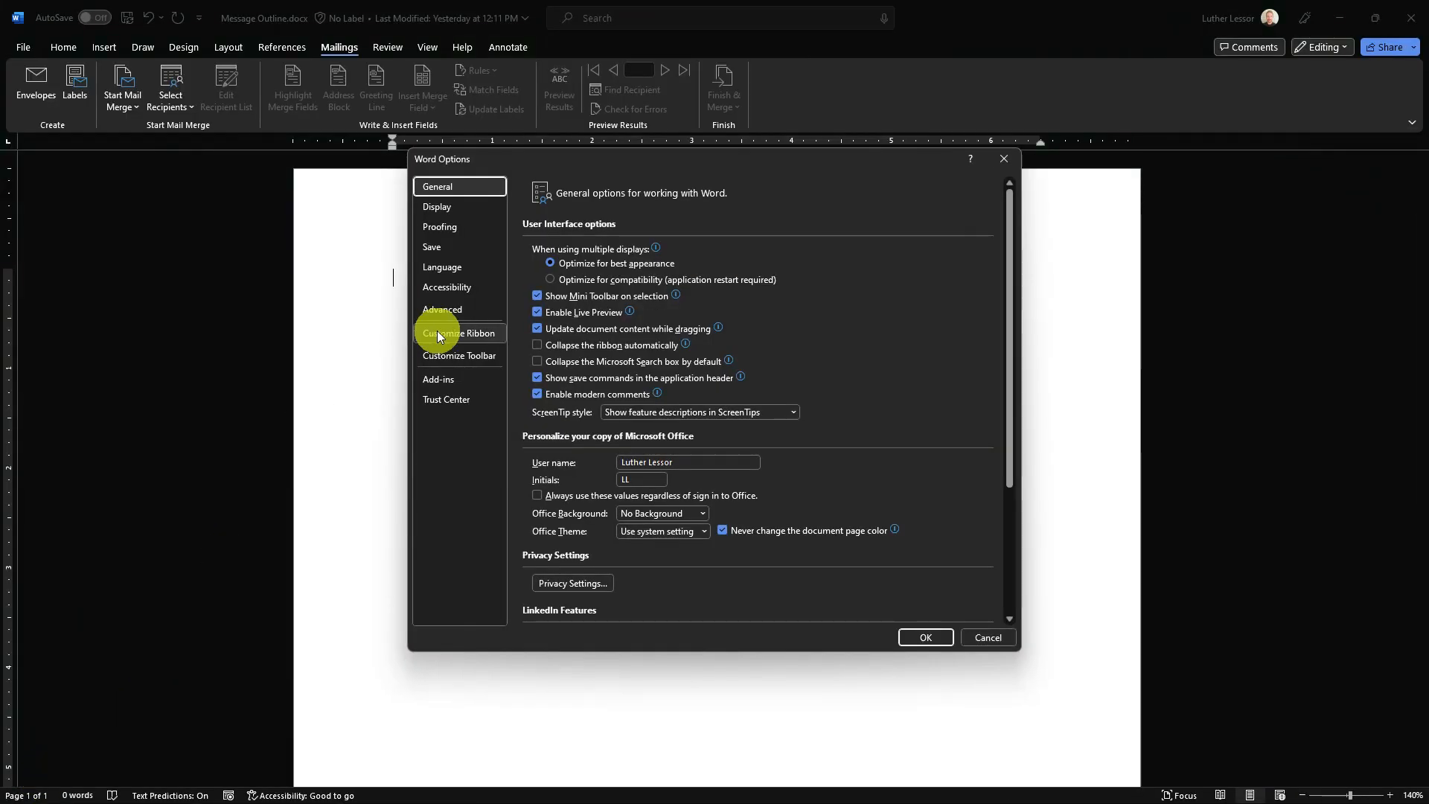
pyautogui.click(437, 335)
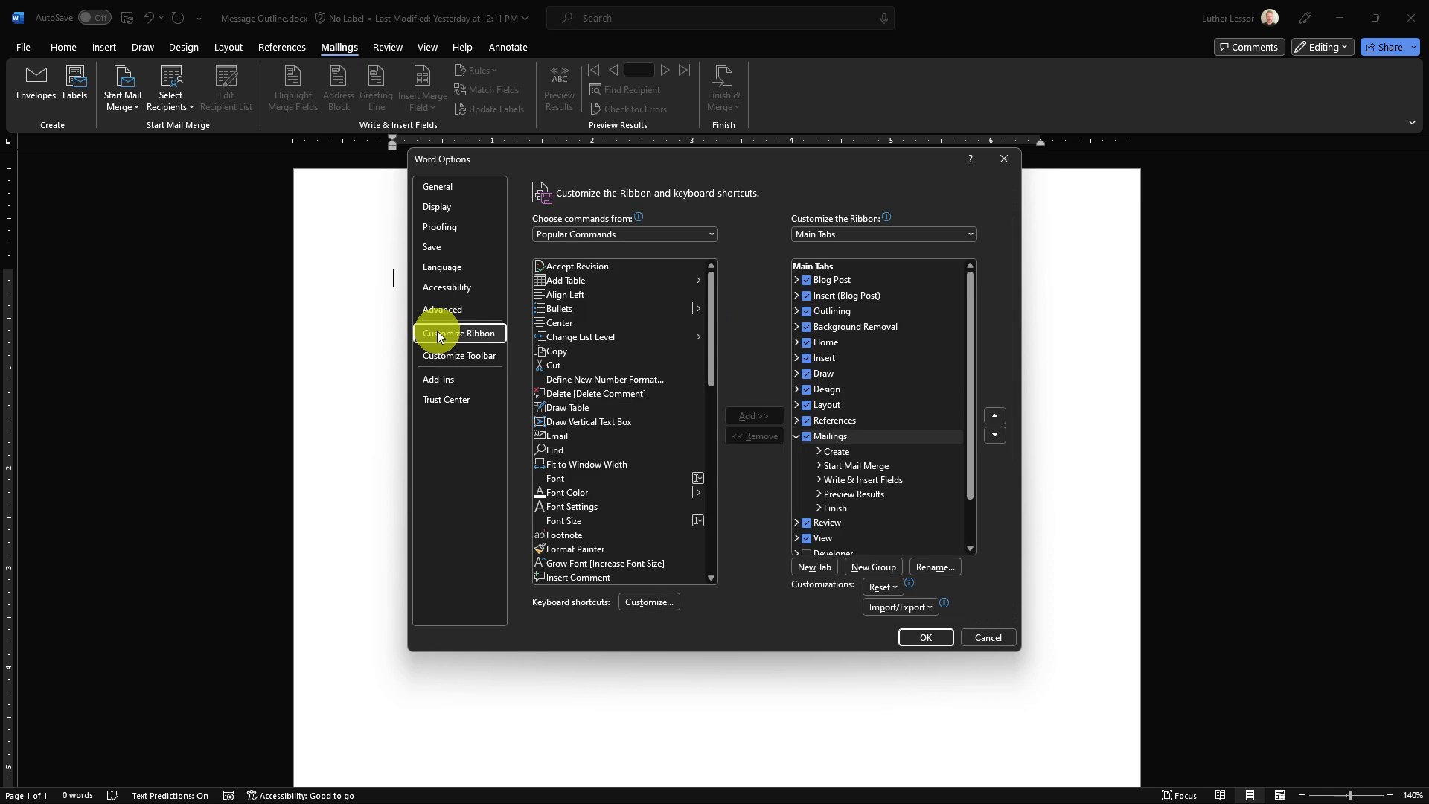
pyautogui.click(810, 435)
pyautogui.click(809, 436)
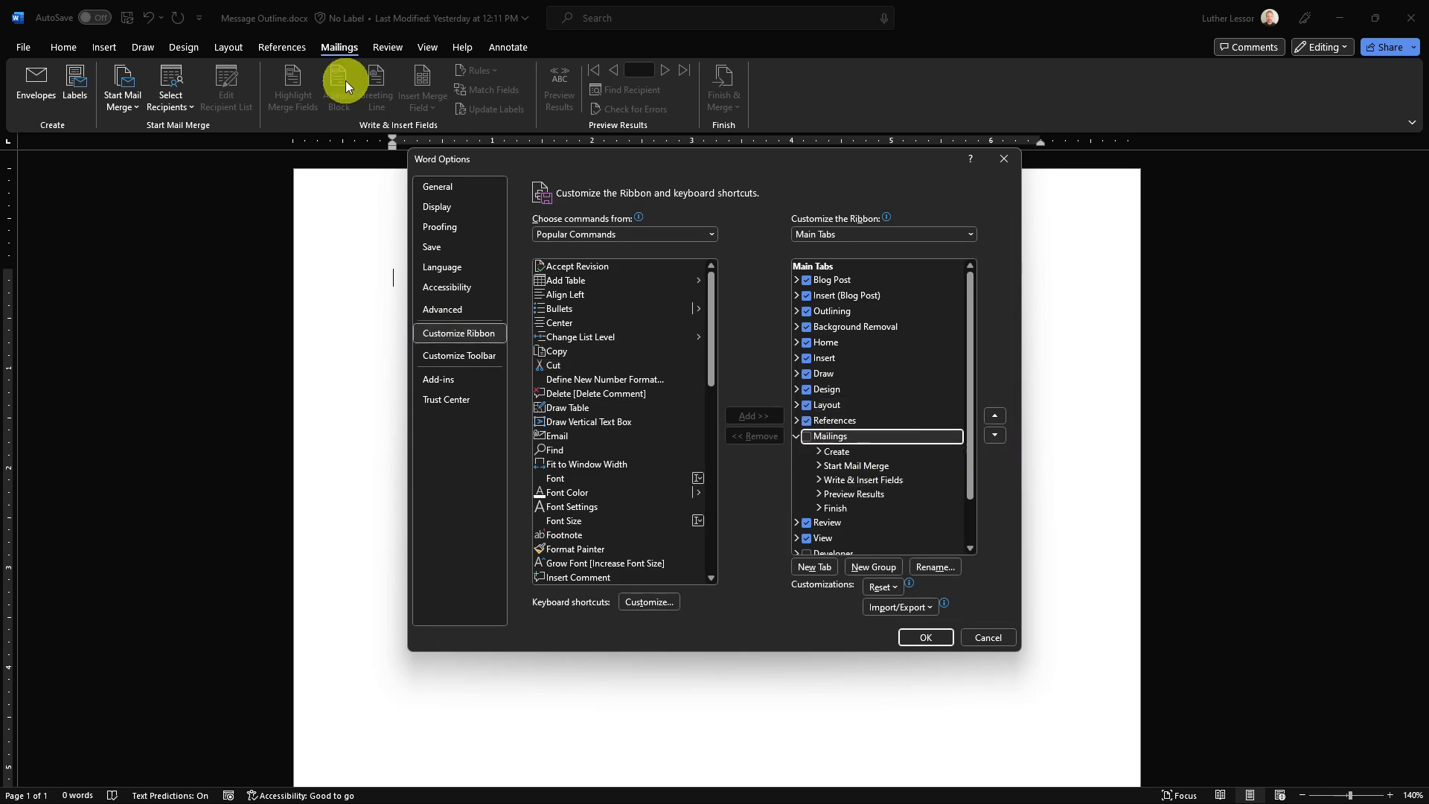
pyautogui.click(807, 436)
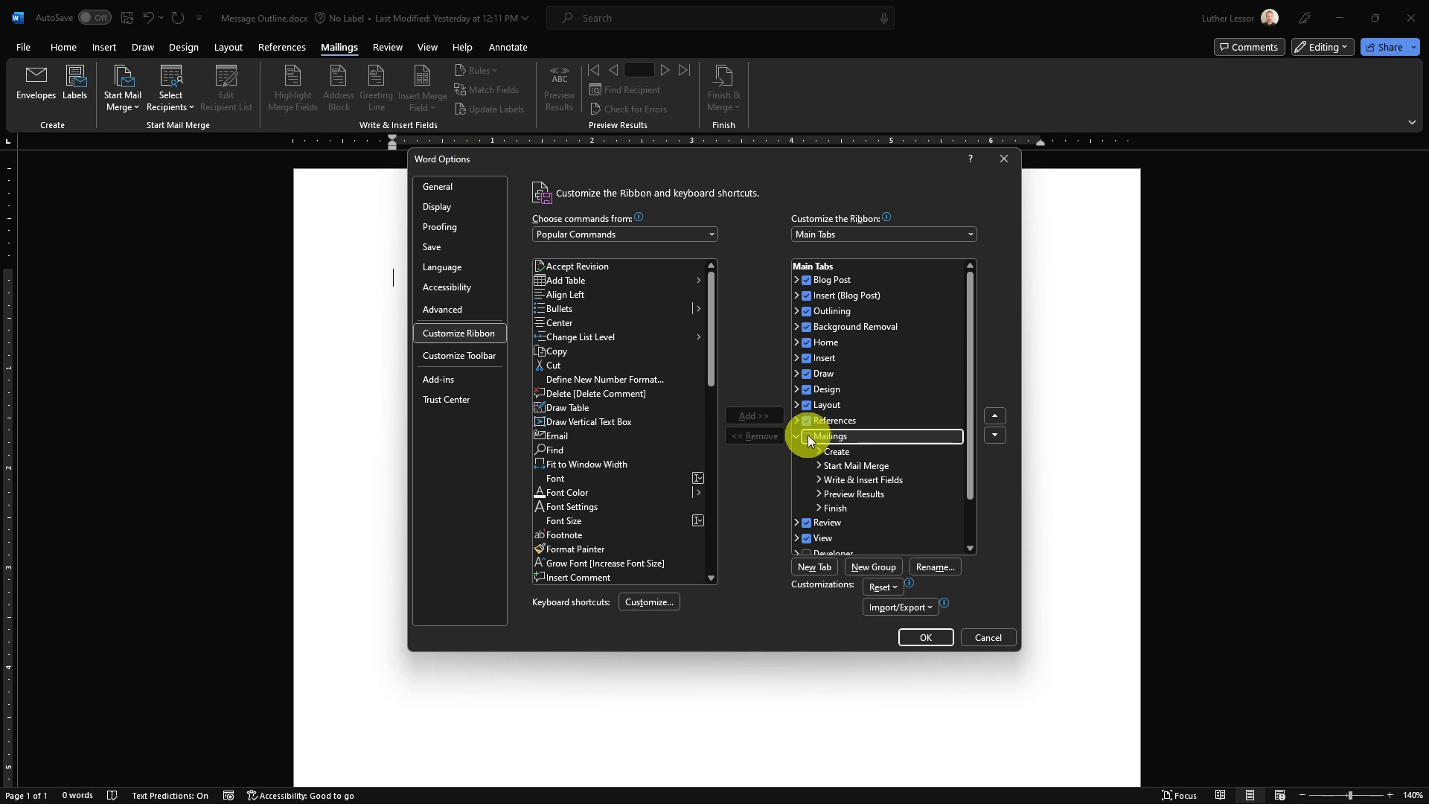
pyautogui.click(921, 637)
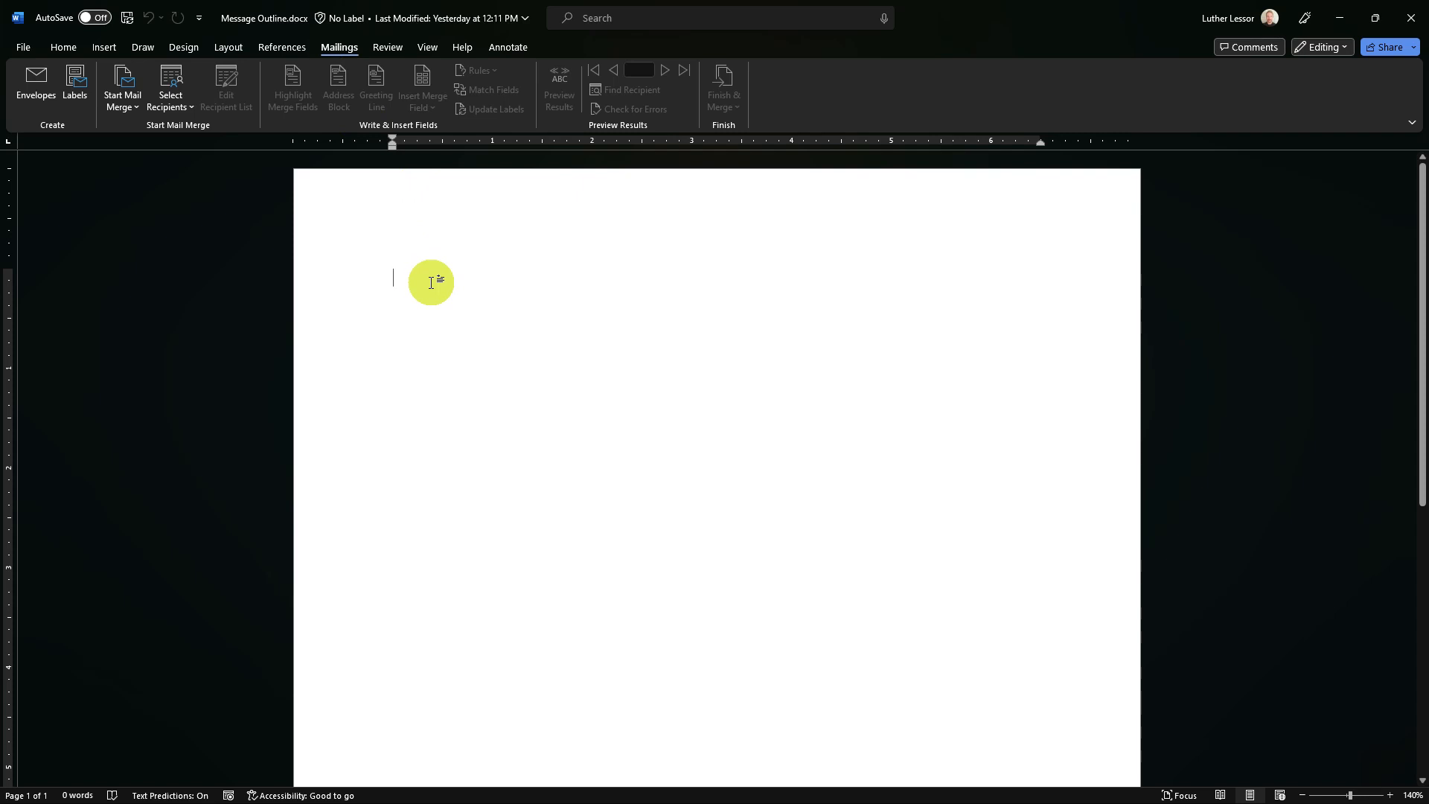
# Step: Begin the message with the greeting "Hi ", consulting the Name column in Data.xlsx along the way
pyautogui.write('H')
pyautogui.hotkey('alt', 'Tab')
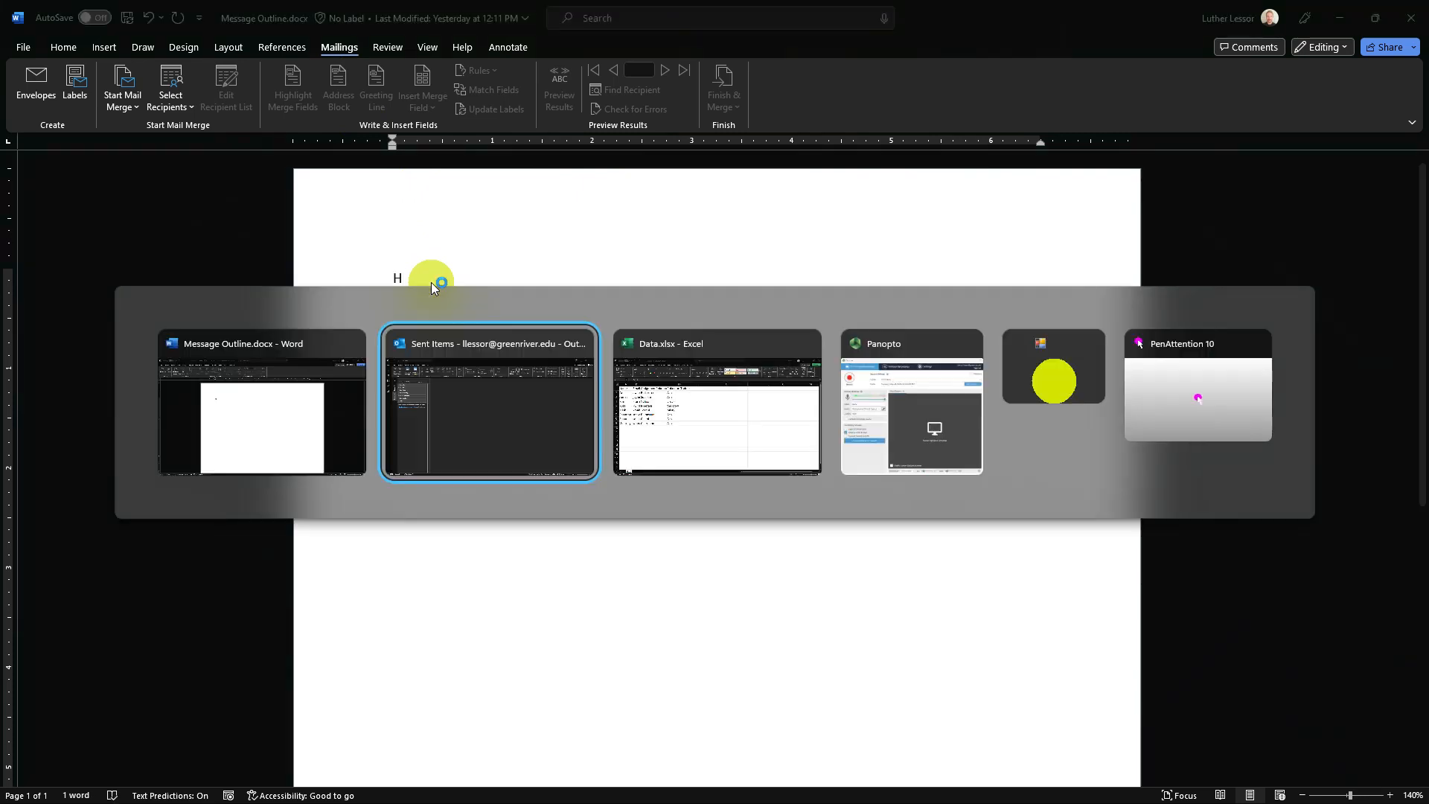
pyautogui.hotkey('alt', 'Tab')
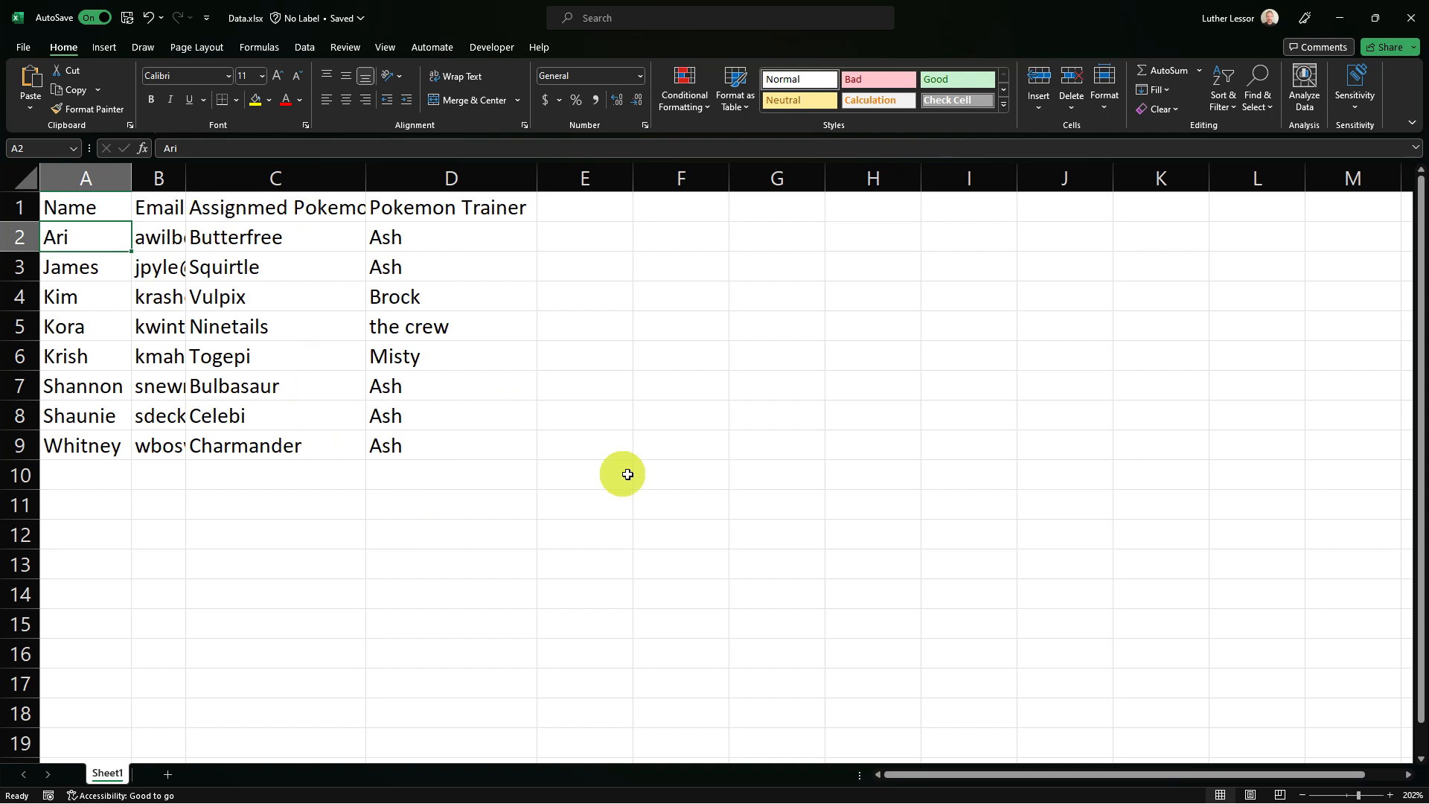
pyautogui.hotkey('alt', 'Tab')
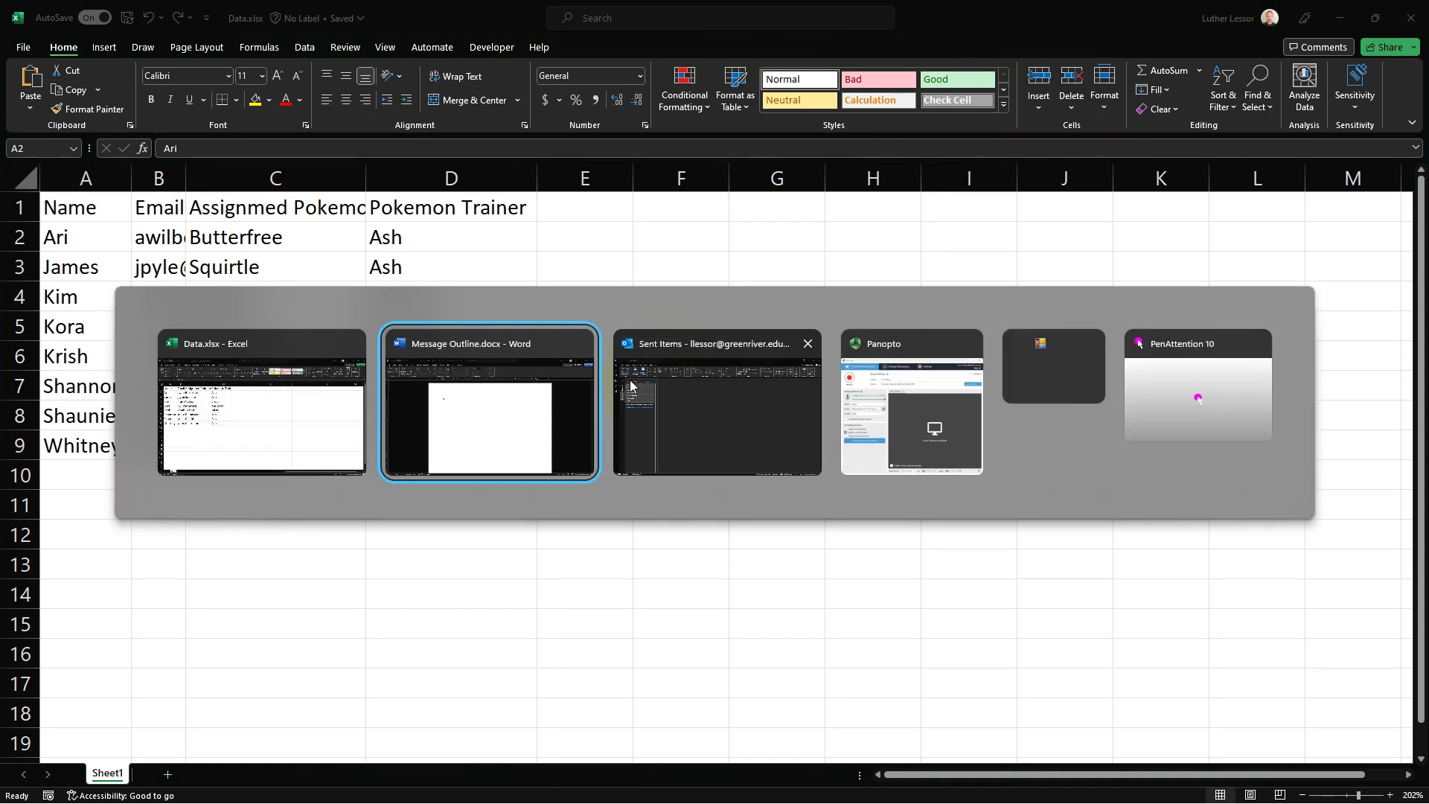
pyautogui.click(577, 382)
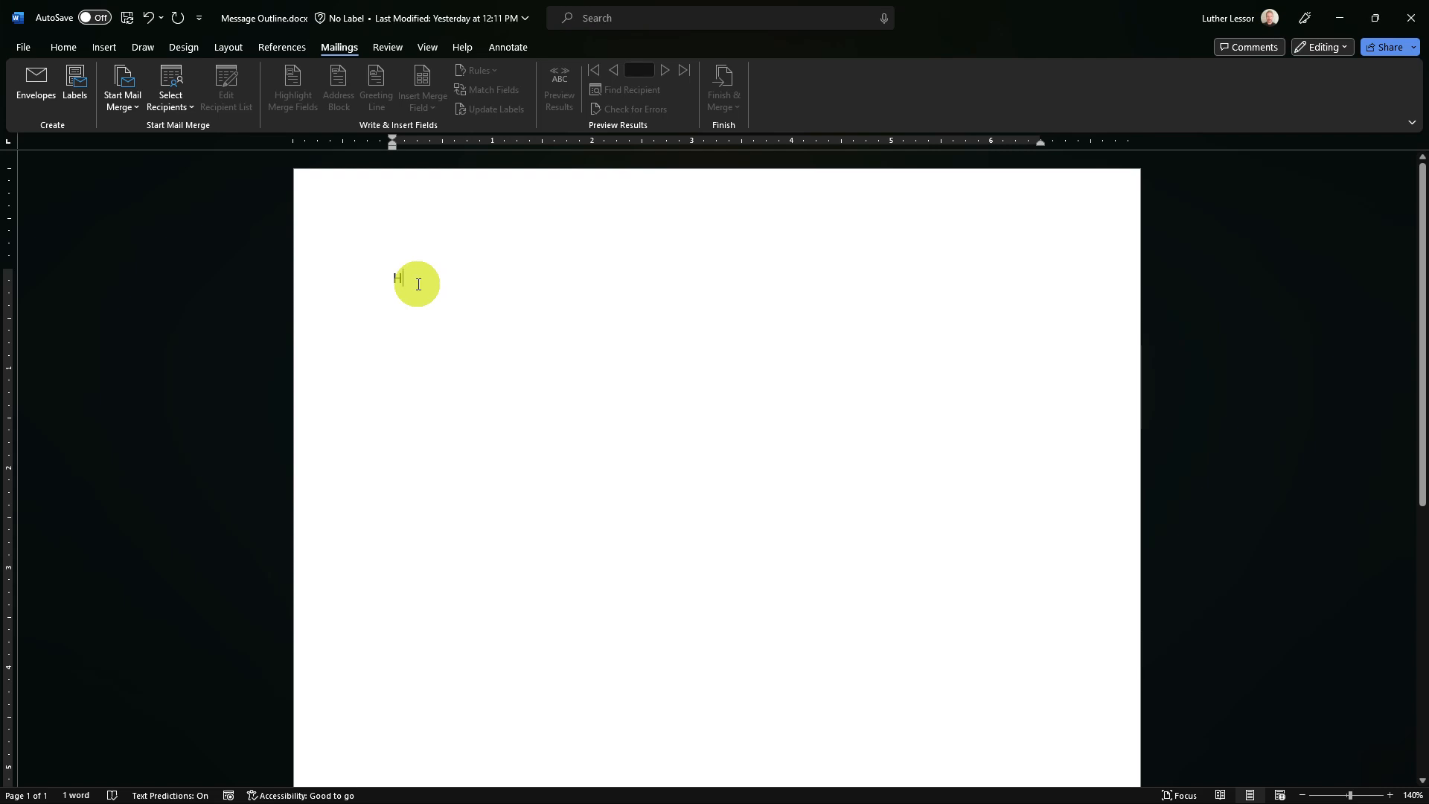
pyautogui.write('i')
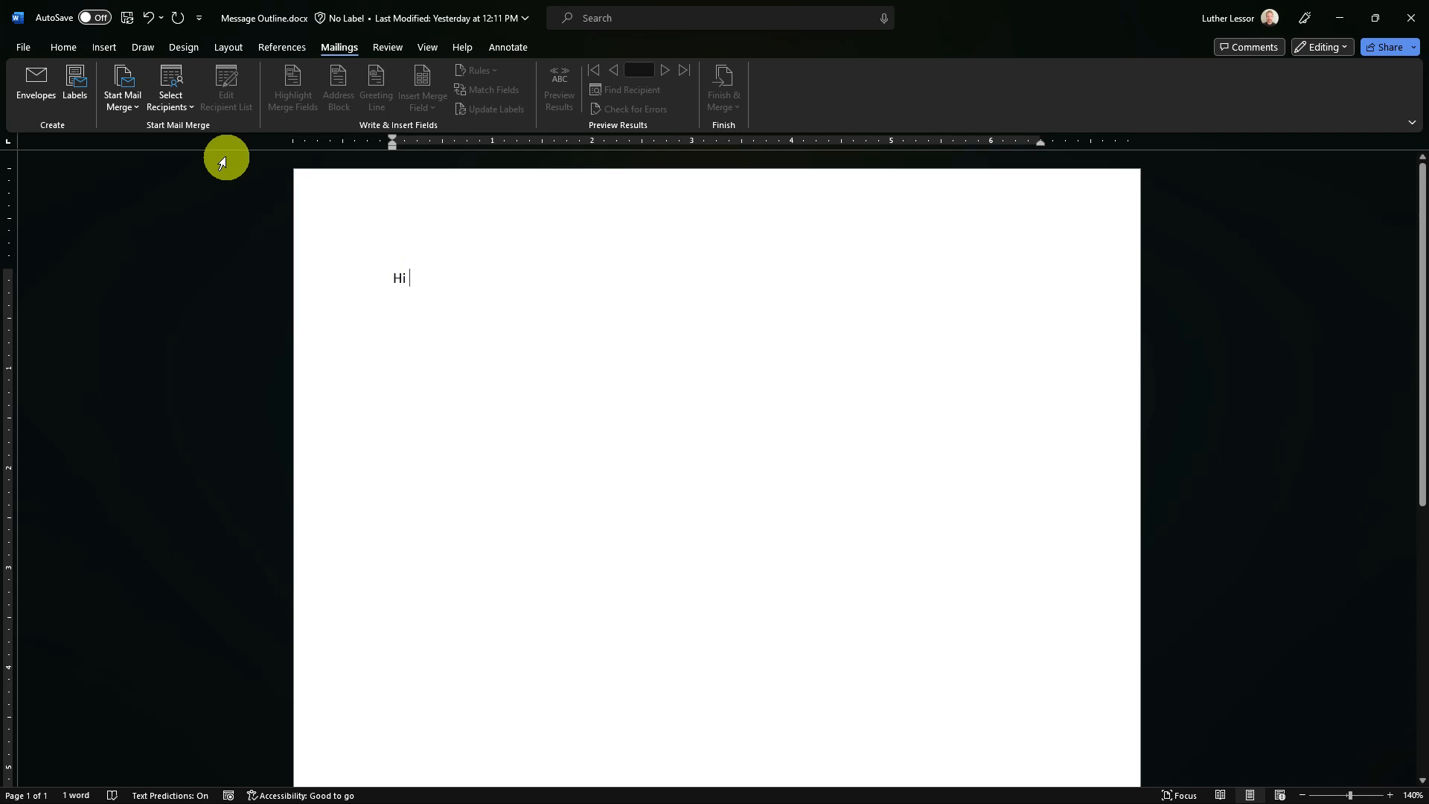
# Step: Set the document up as an e-mail message mail merge and end the greeting with a comma, leaving room for a name before it
pyautogui.click(127, 100)
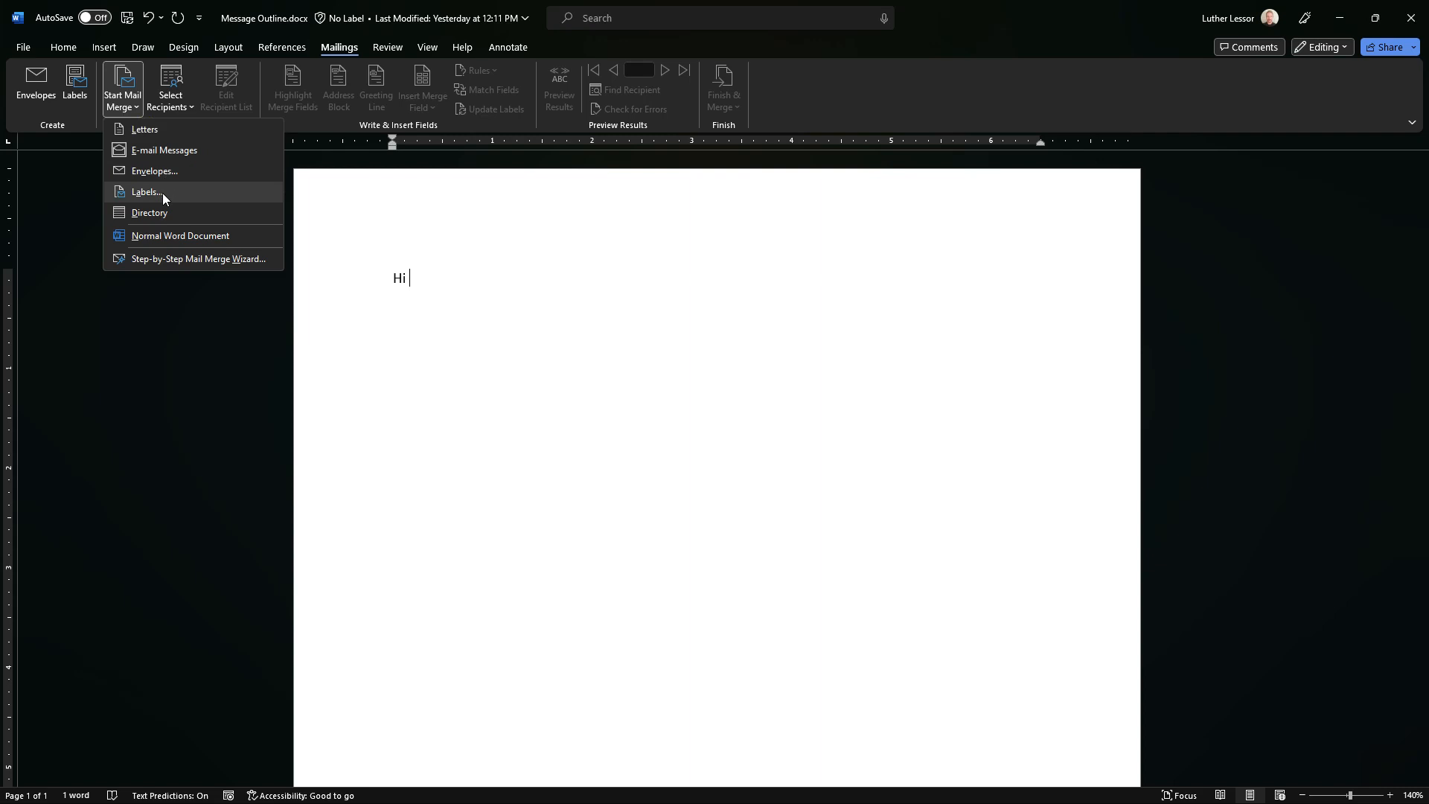
pyautogui.click(152, 150)
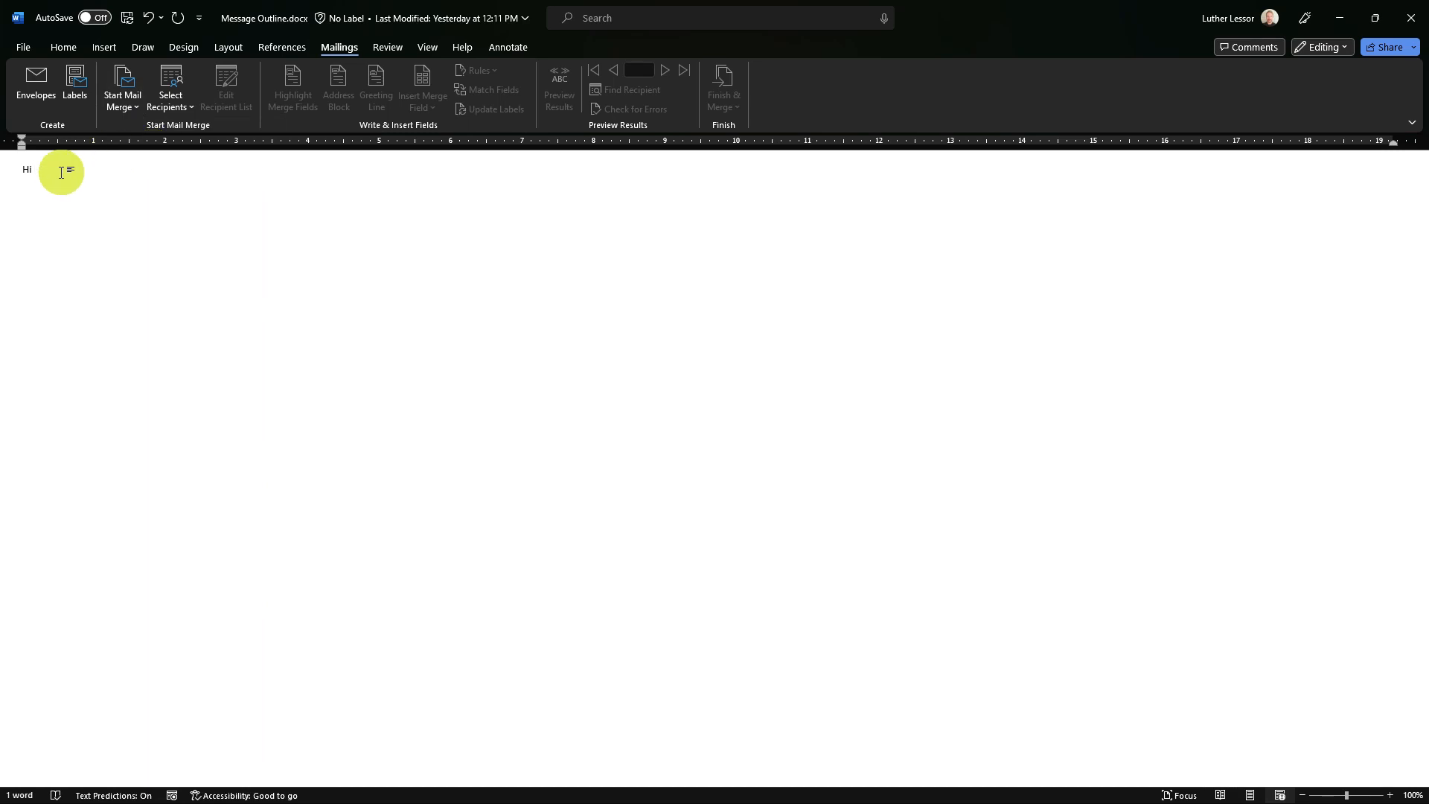
pyautogui.scroll(12, 61, 173)
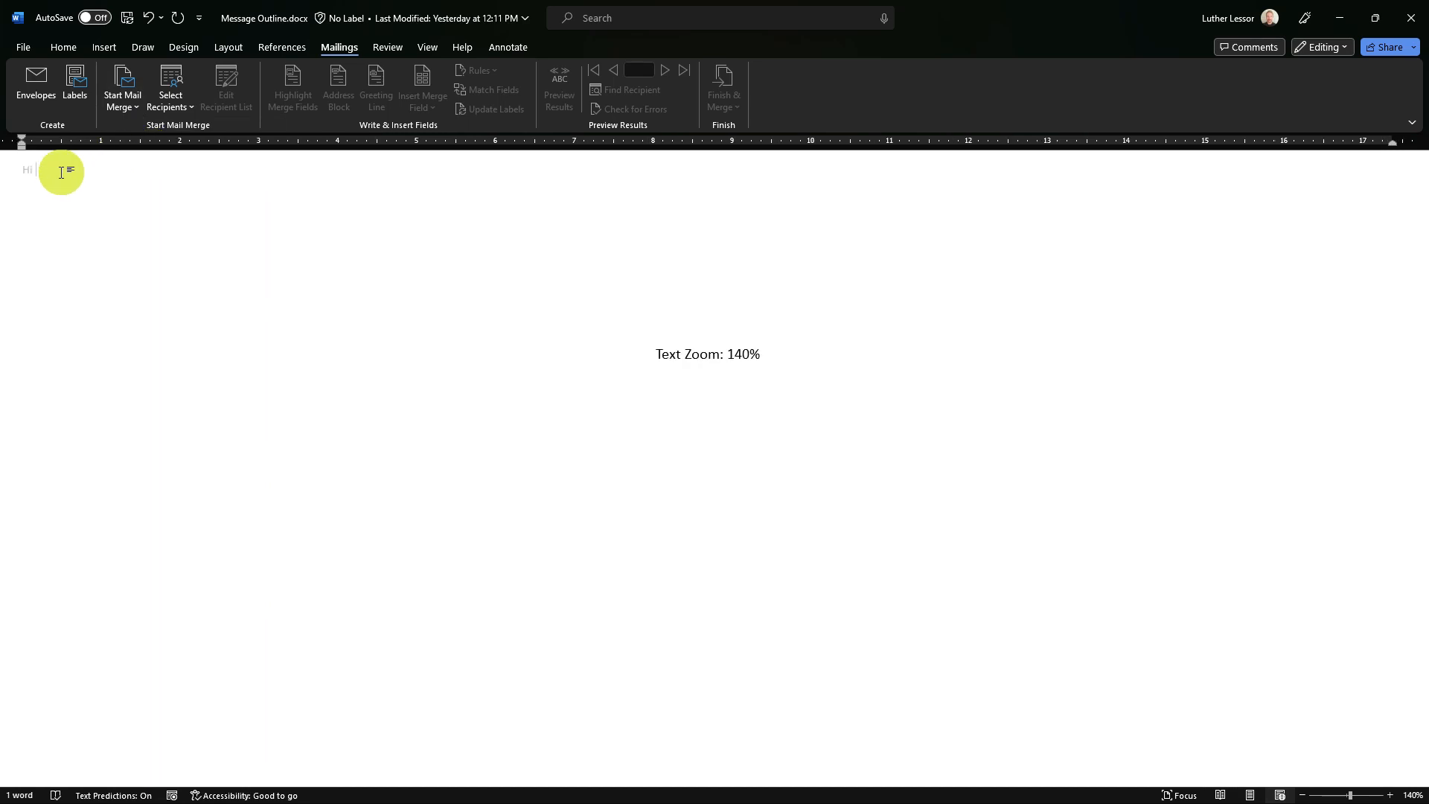
pyautogui.scroll(2, 61, 173)
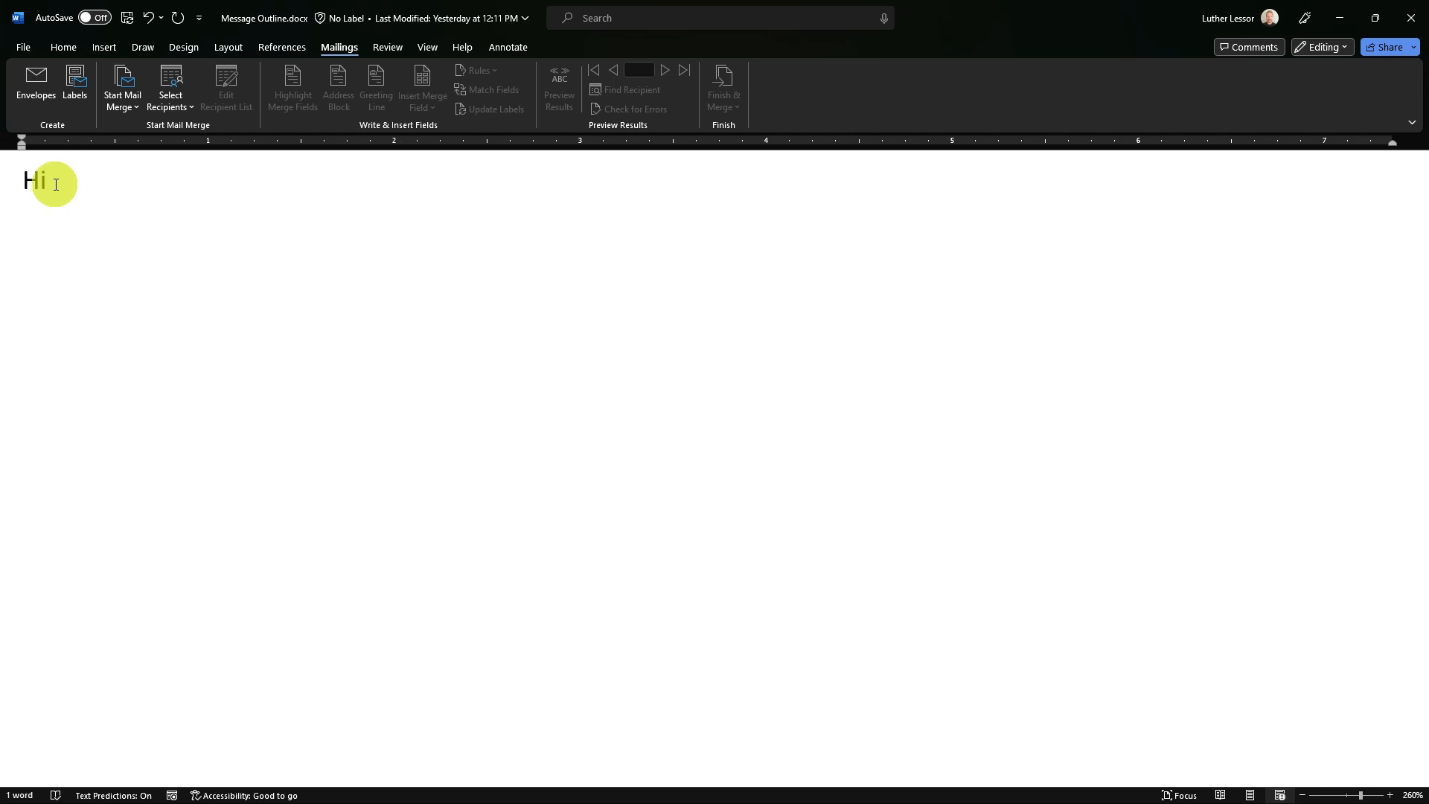
pyautogui.write(',')
pyautogui.press('Left')
# Step: Use Sheet1$ of Data.xlsx in the MailMerge Demo folder as the existing recipient list, with the first row as column headers
pyautogui.click(127, 92)
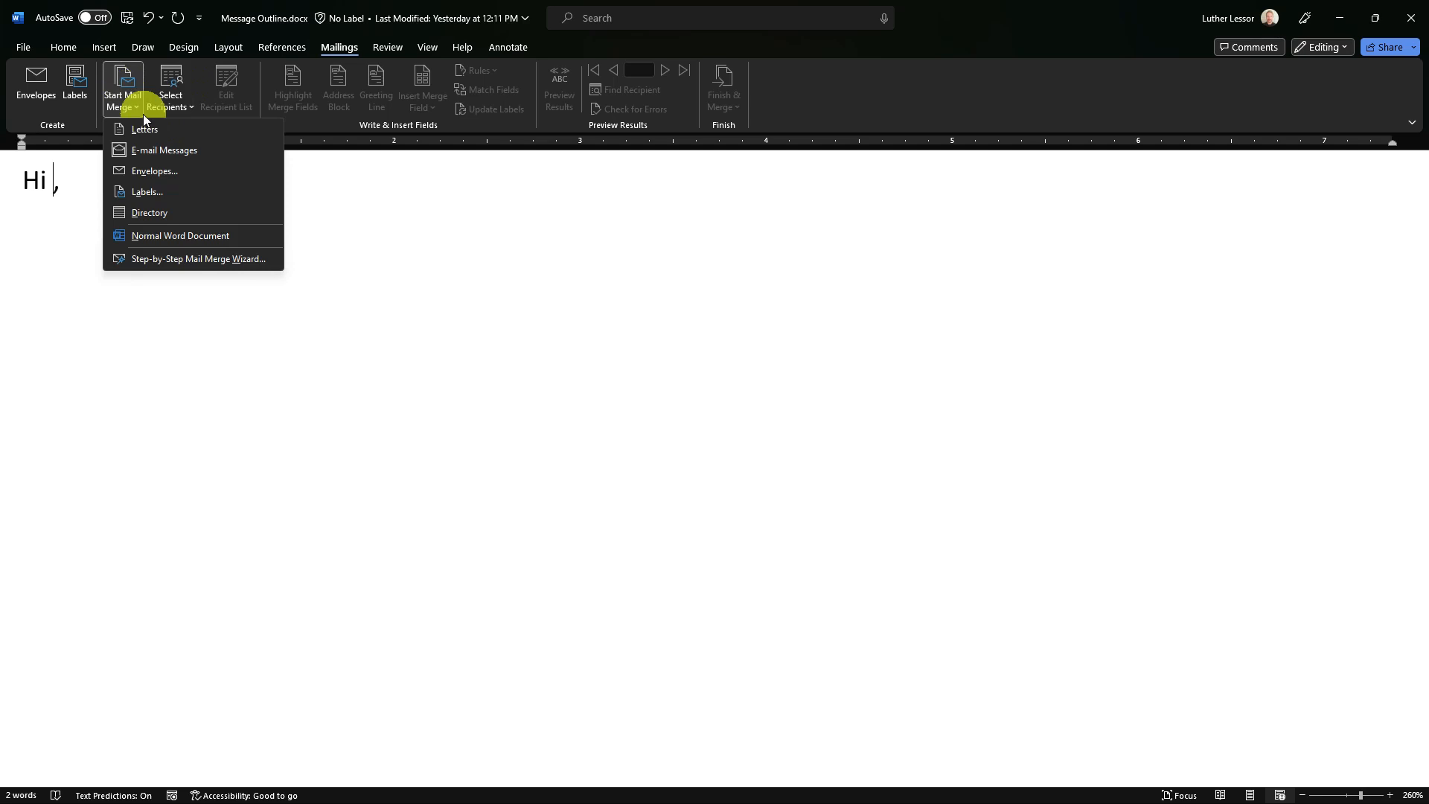
pyautogui.click(170, 87)
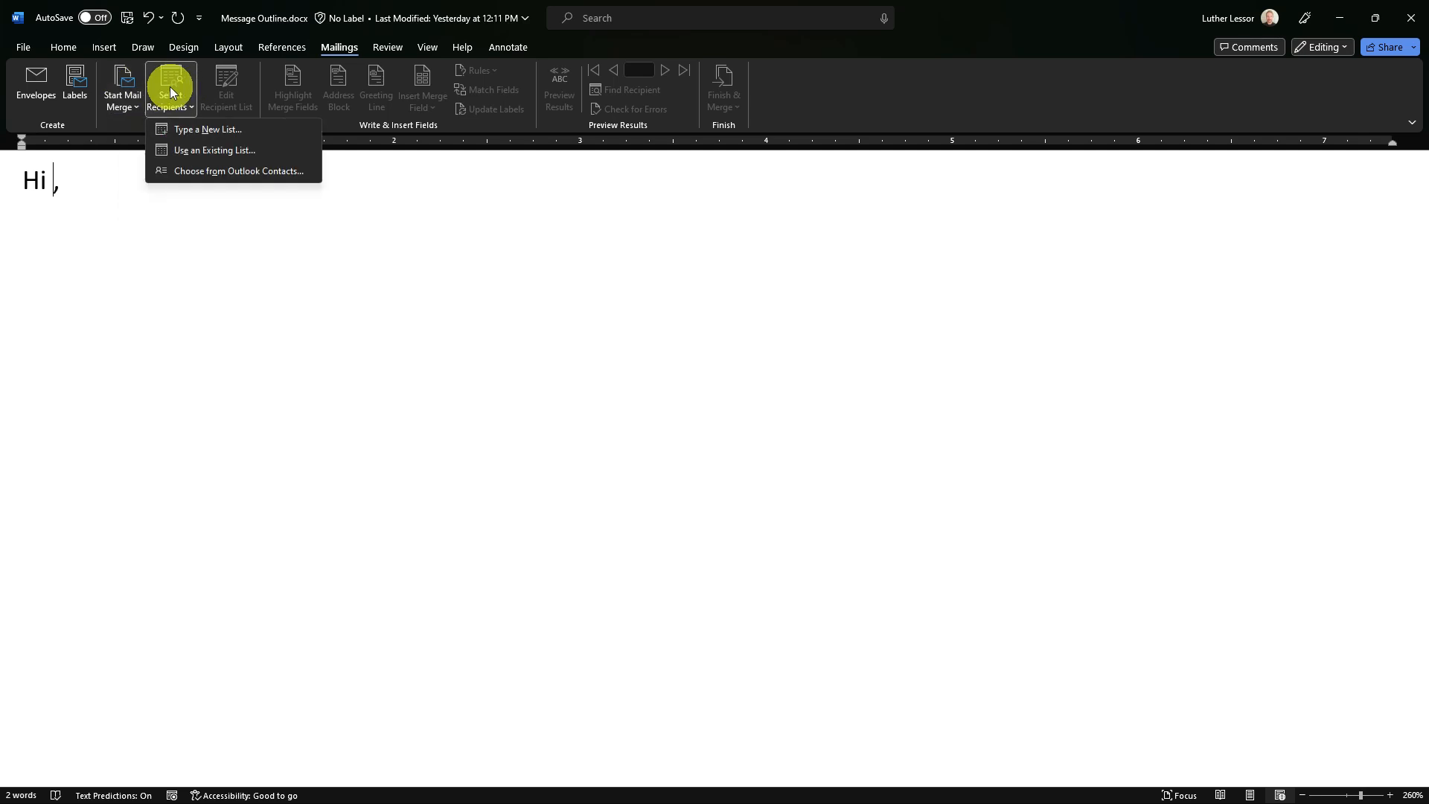
pyautogui.click(220, 151)
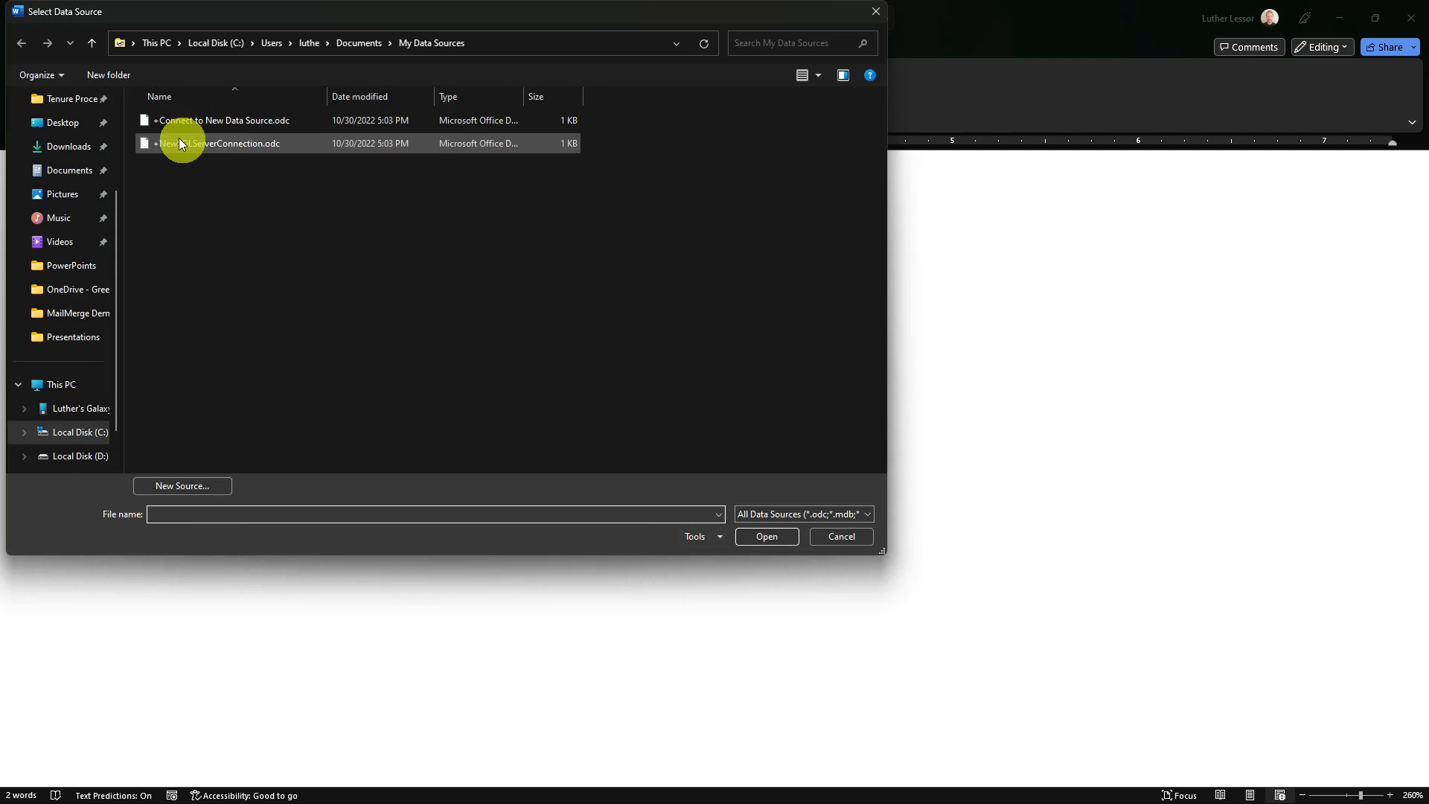
pyautogui.scroll(3, 67, 171)
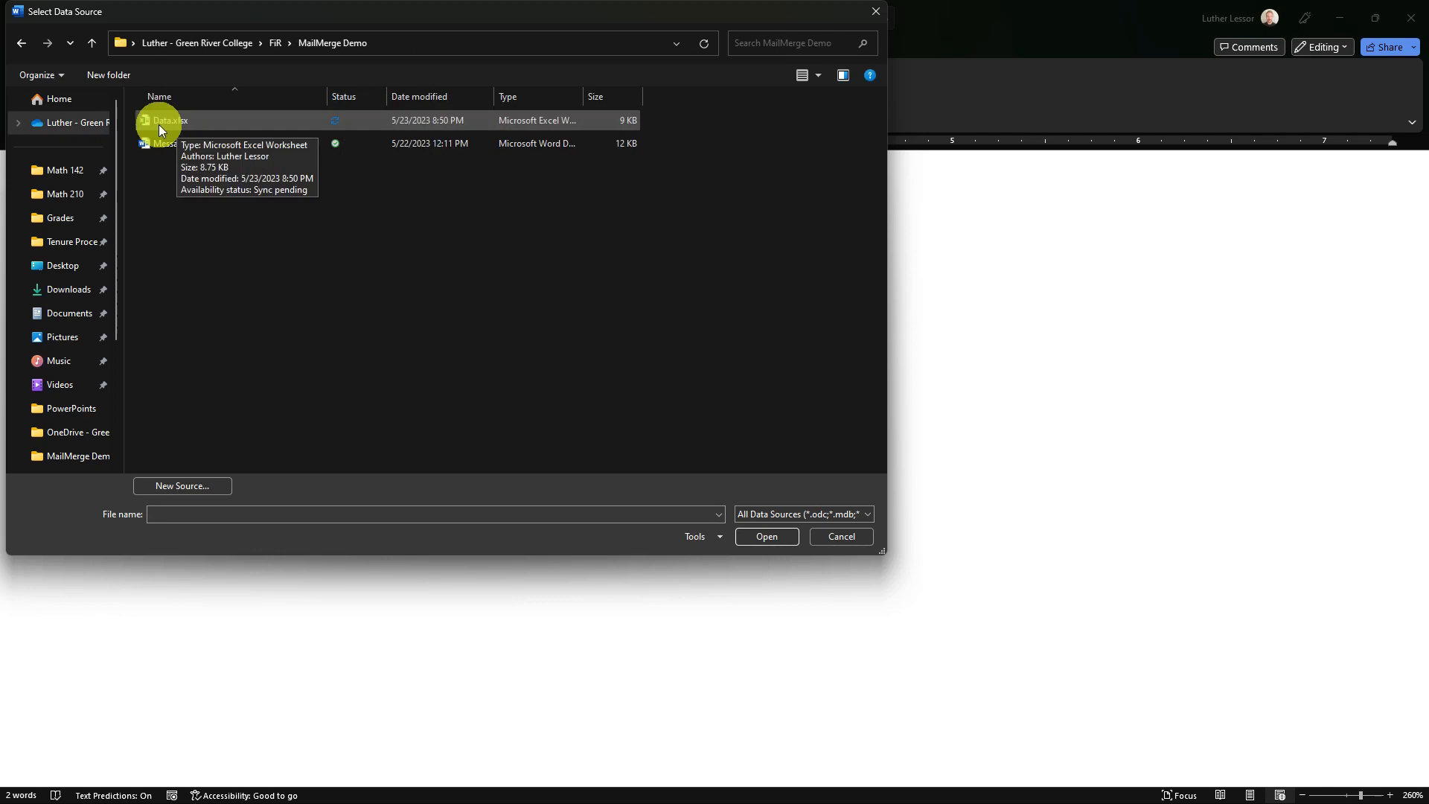
pyautogui.click(158, 124)
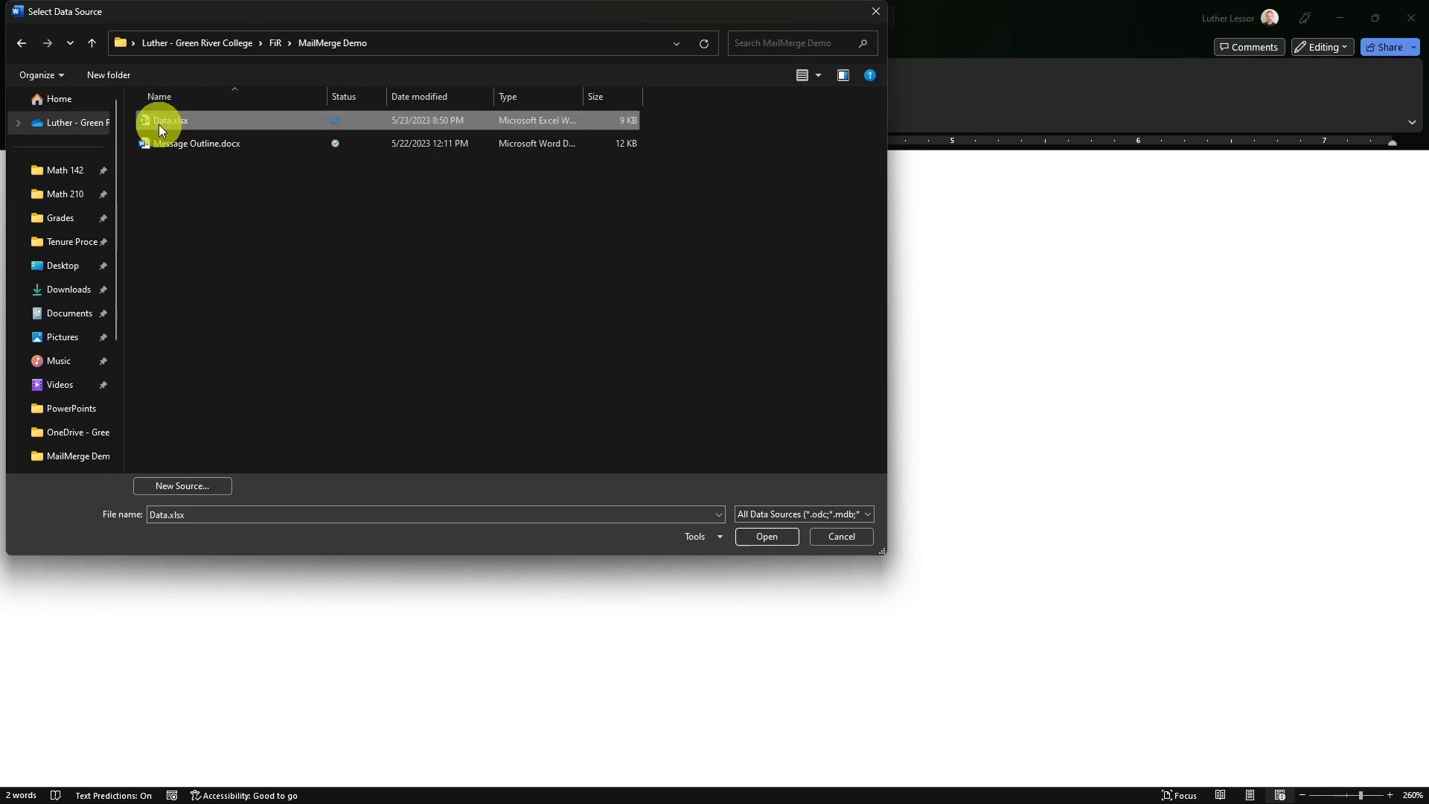
pyautogui.click(779, 539)
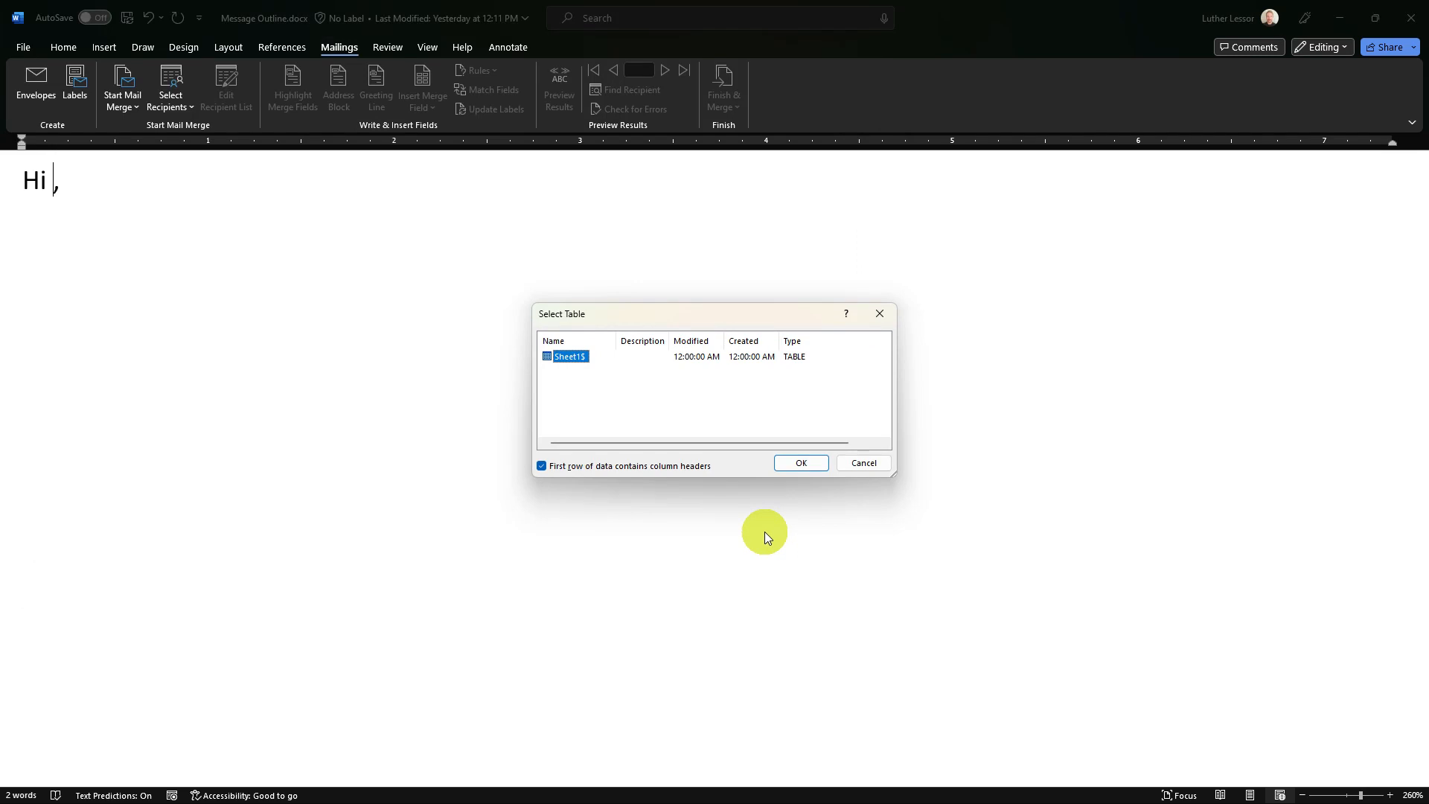
pyautogui.click(807, 463)
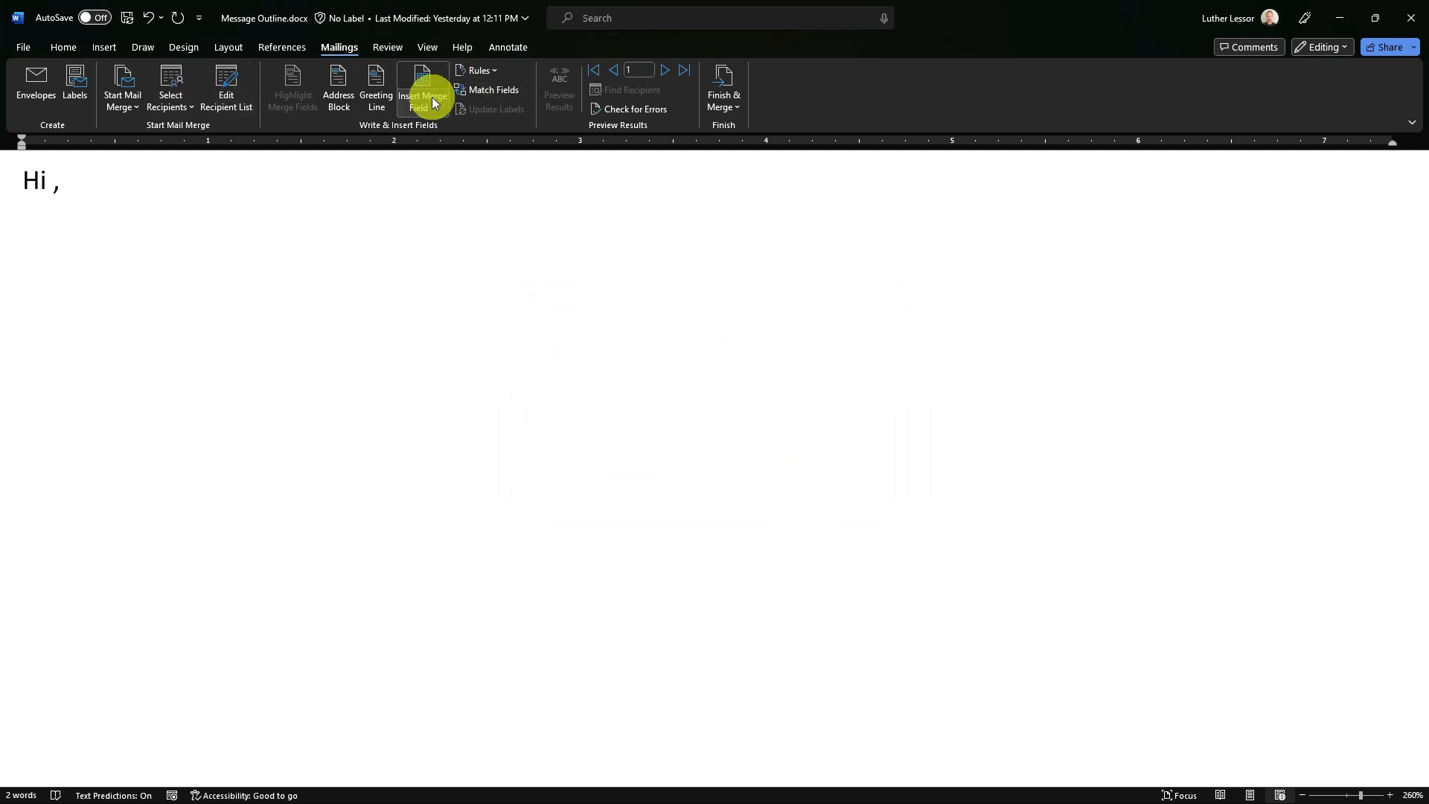
# Step: Insert the Name merge field in the greeting between "Hi" and the comma
pyautogui.click(54, 182)
pyautogui.click(430, 110)
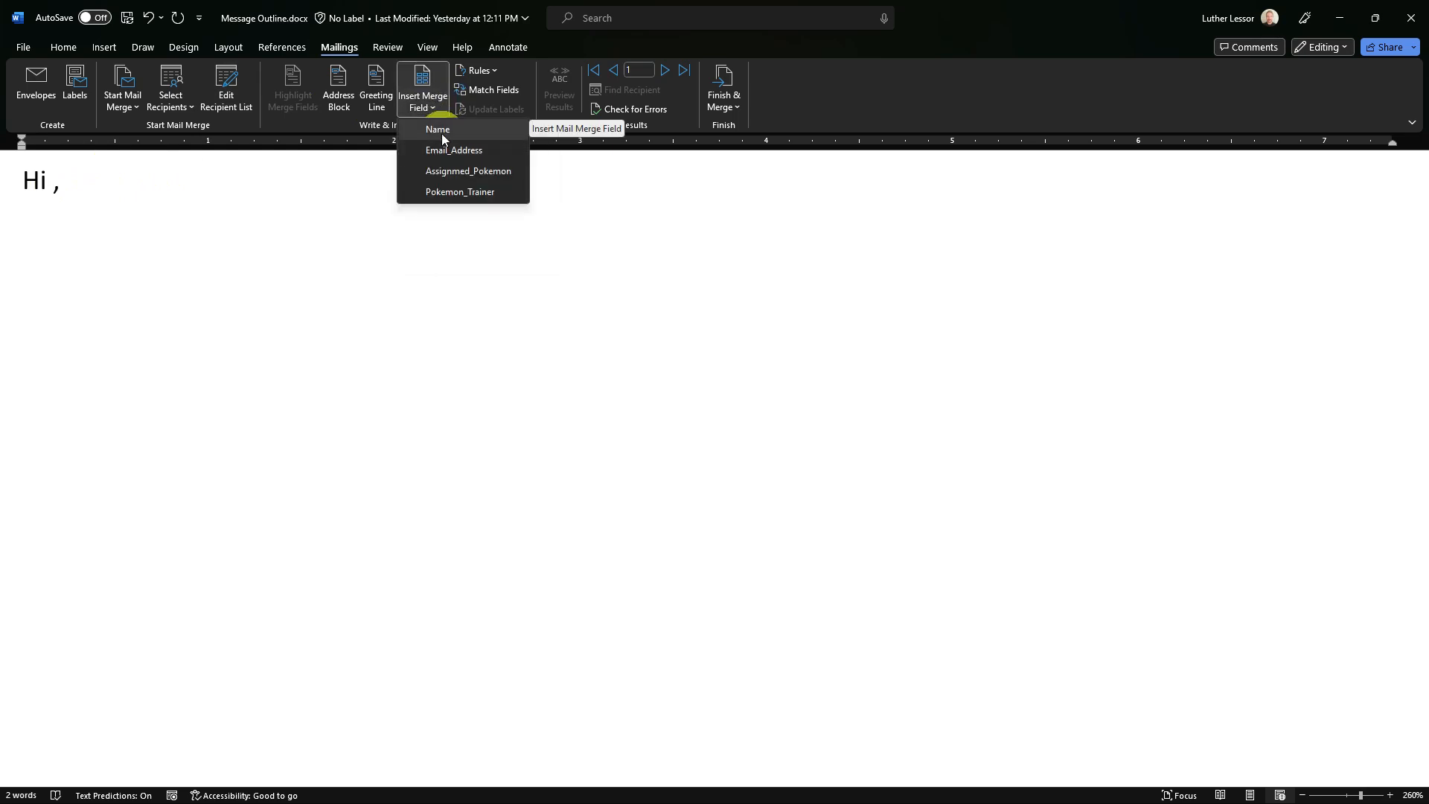
pyautogui.click(442, 134)
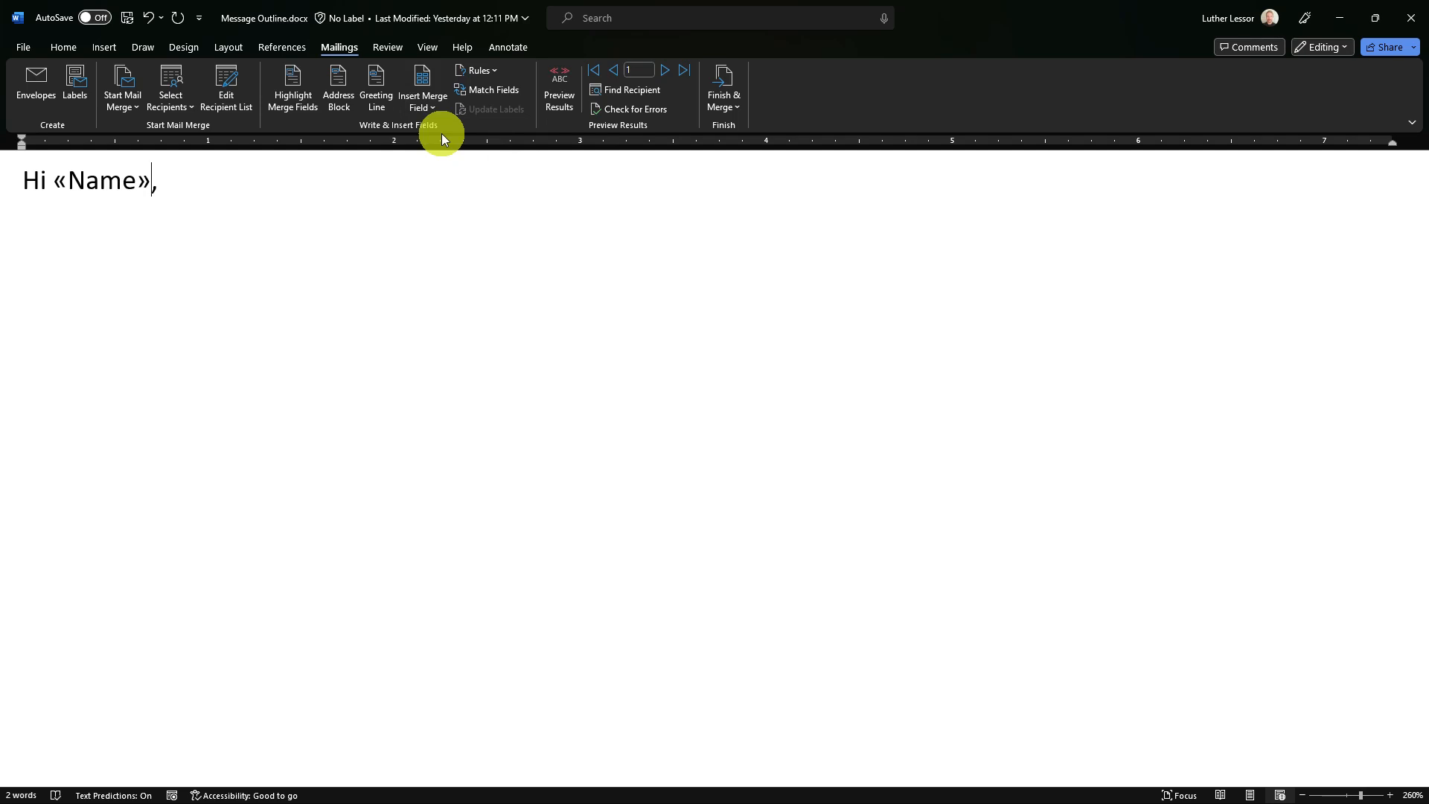
# Step: Compare the inserted merge field with the Name column in Data.xlsx and return to the Word message
pyautogui.moveTo(958, 800)
pyautogui.click(900, 745)
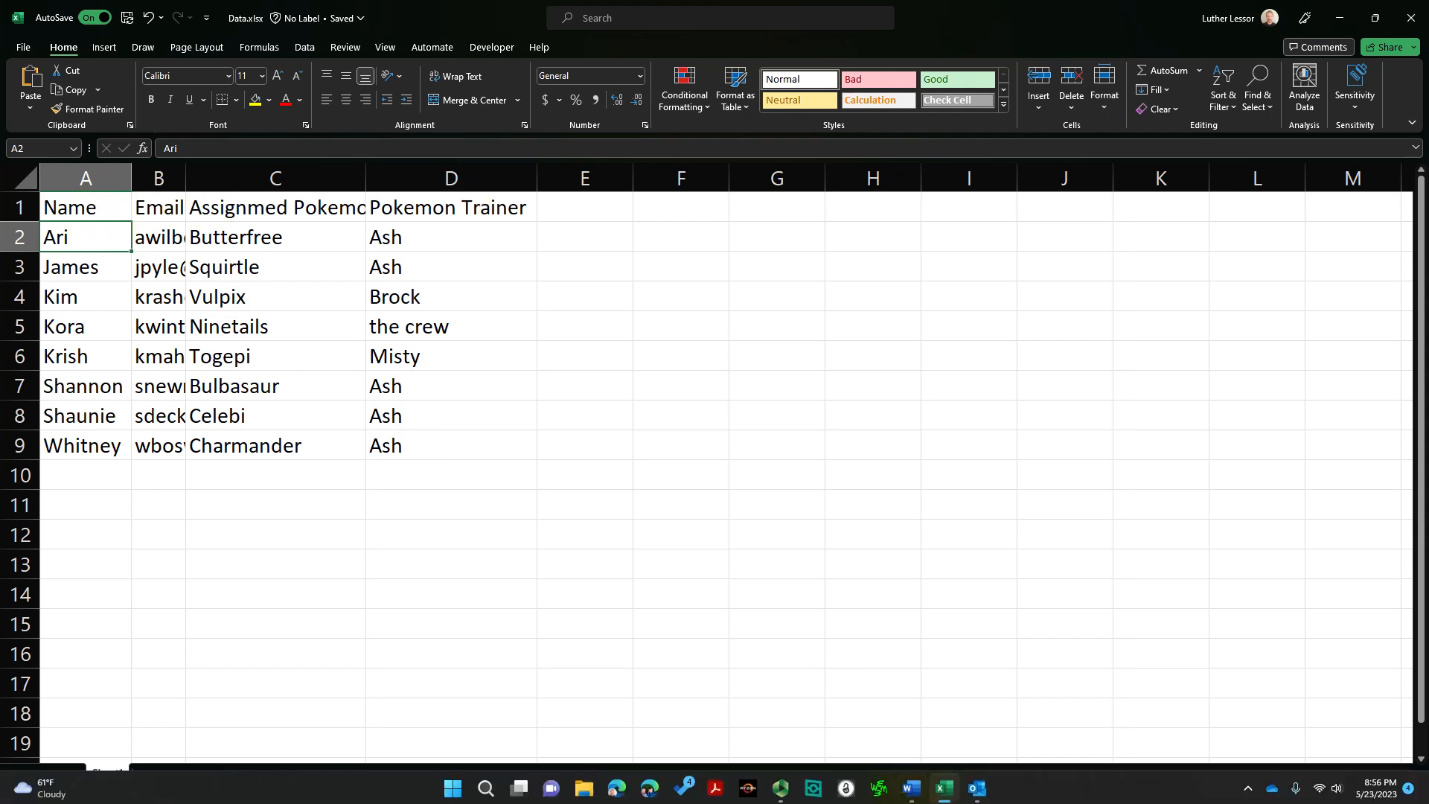
pyautogui.click(911, 788)
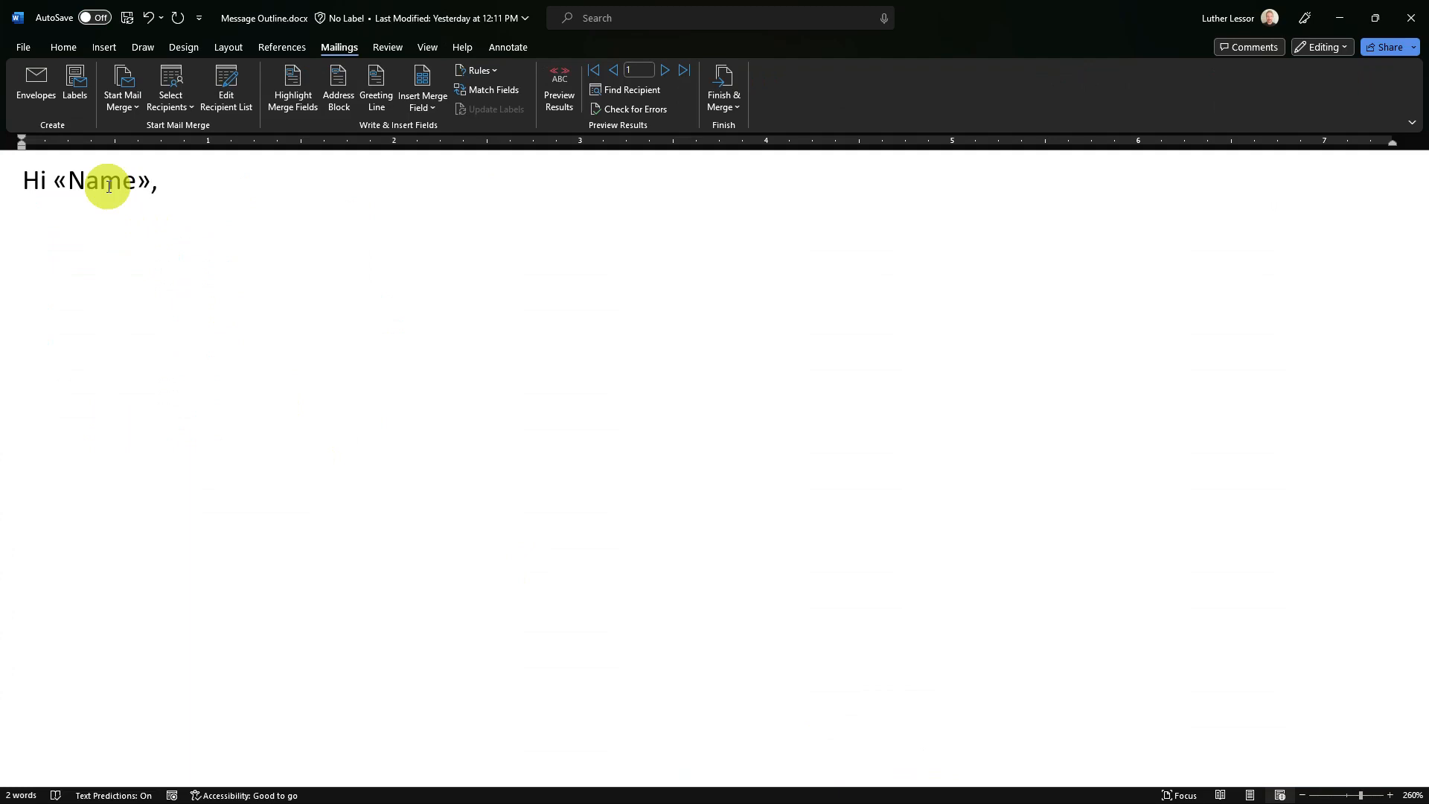
pyautogui.click(300, 106)
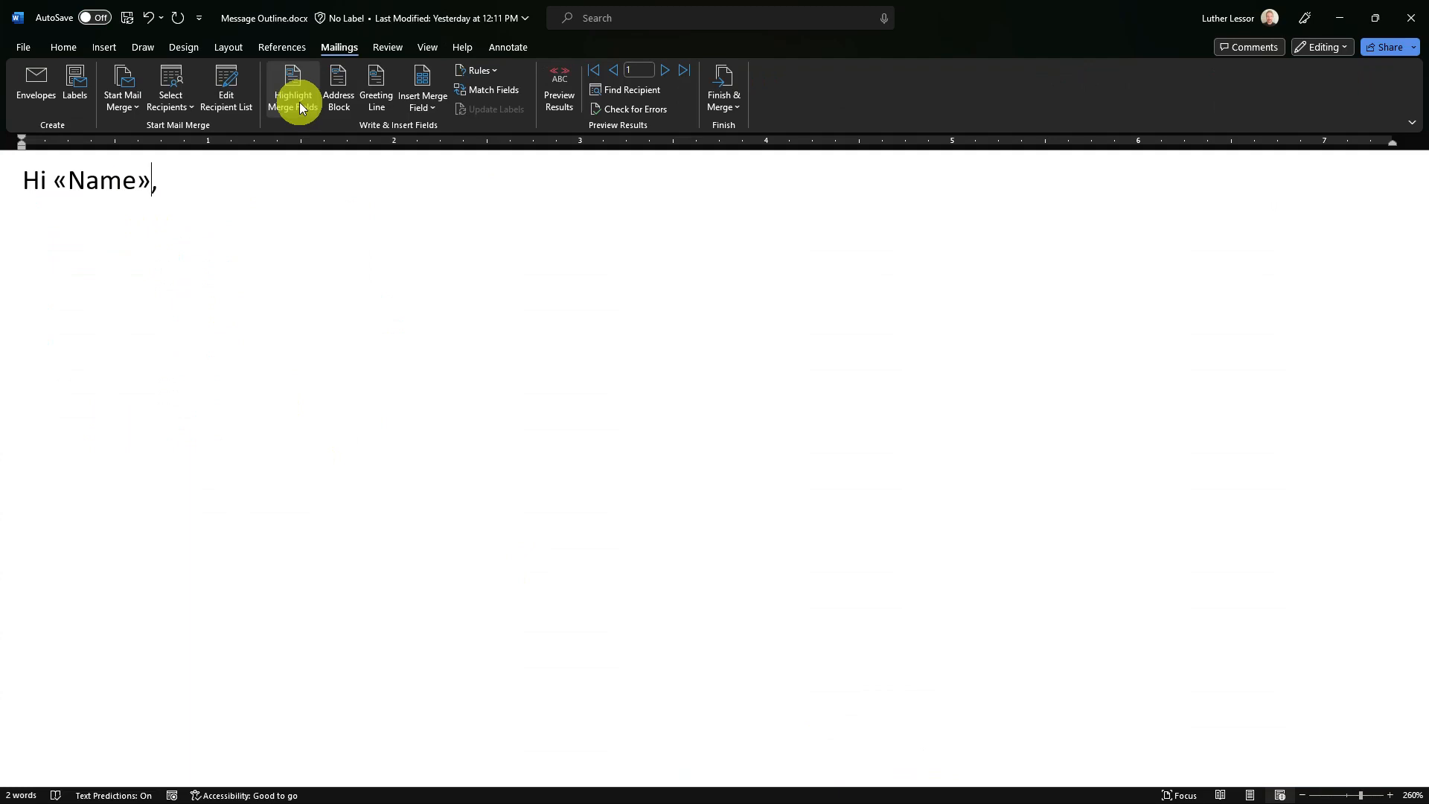
# Step: Write "You will be writing a paper on the Pokémon" below the greeting, correcting the spelling of Pokémon with the suggested accented form
pyautogui.click(174, 184)
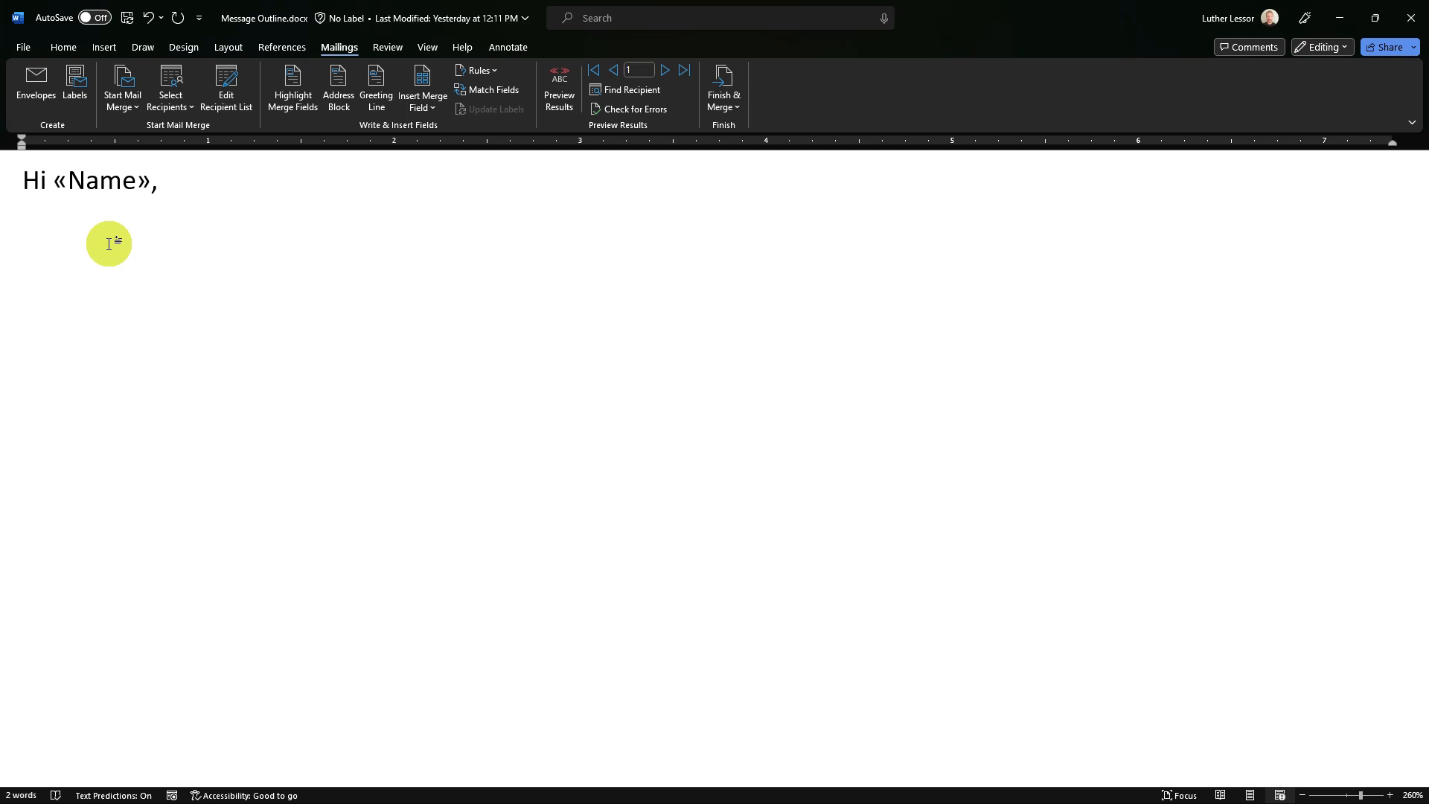
pyautogui.write('You will be wri')
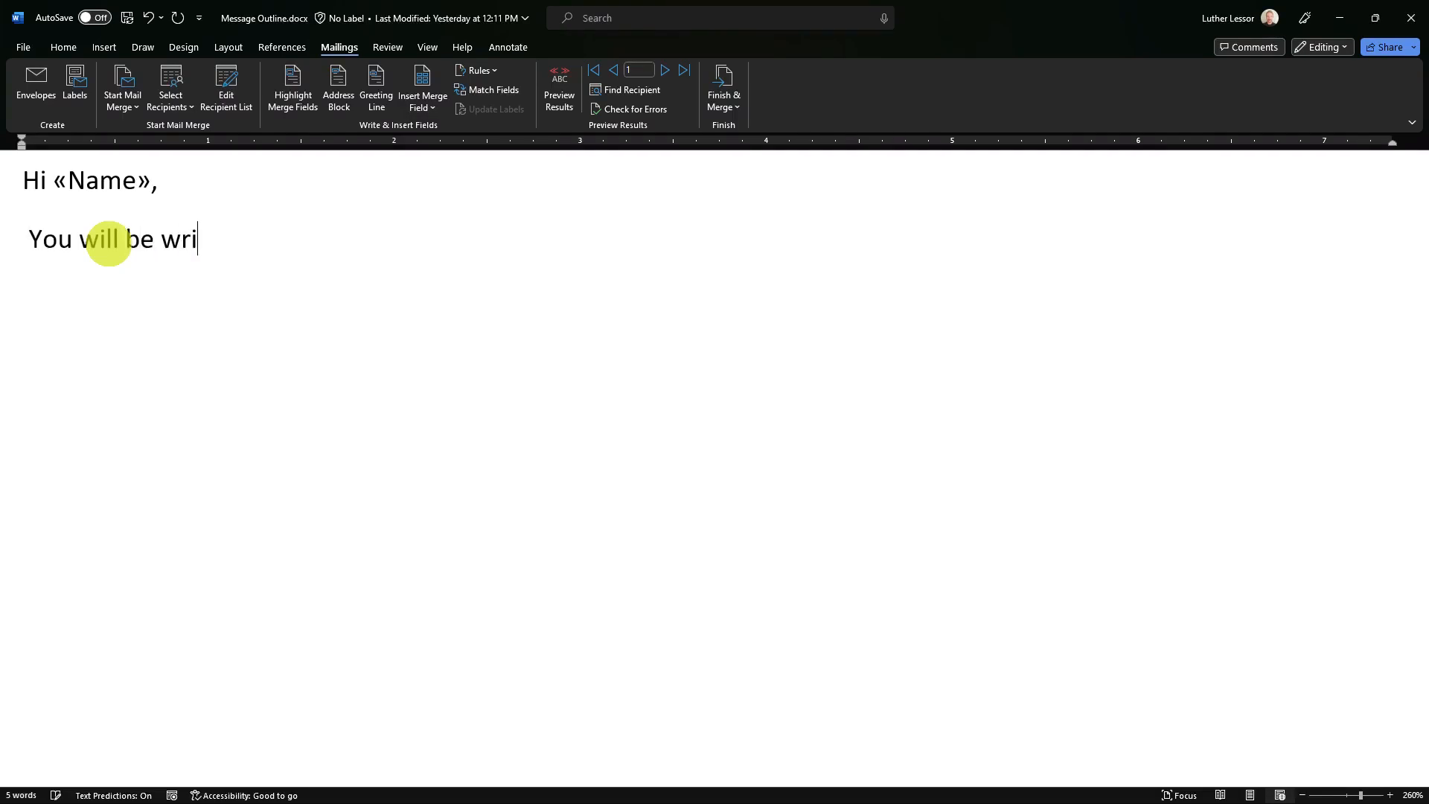
pyautogui.write('ting a paper on ')
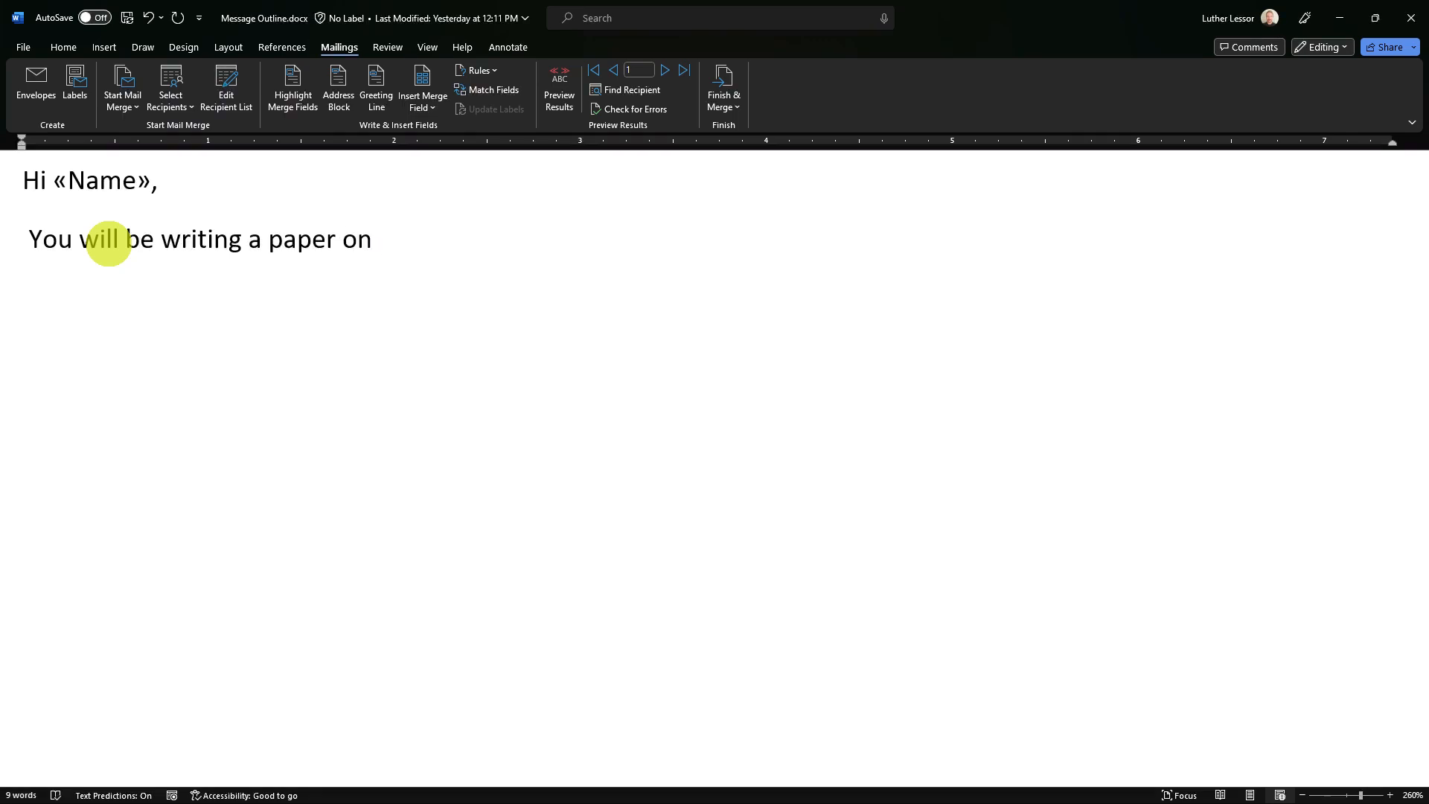
pyautogui.write('the Pokemon')
pyautogui.rightClick(462, 244)
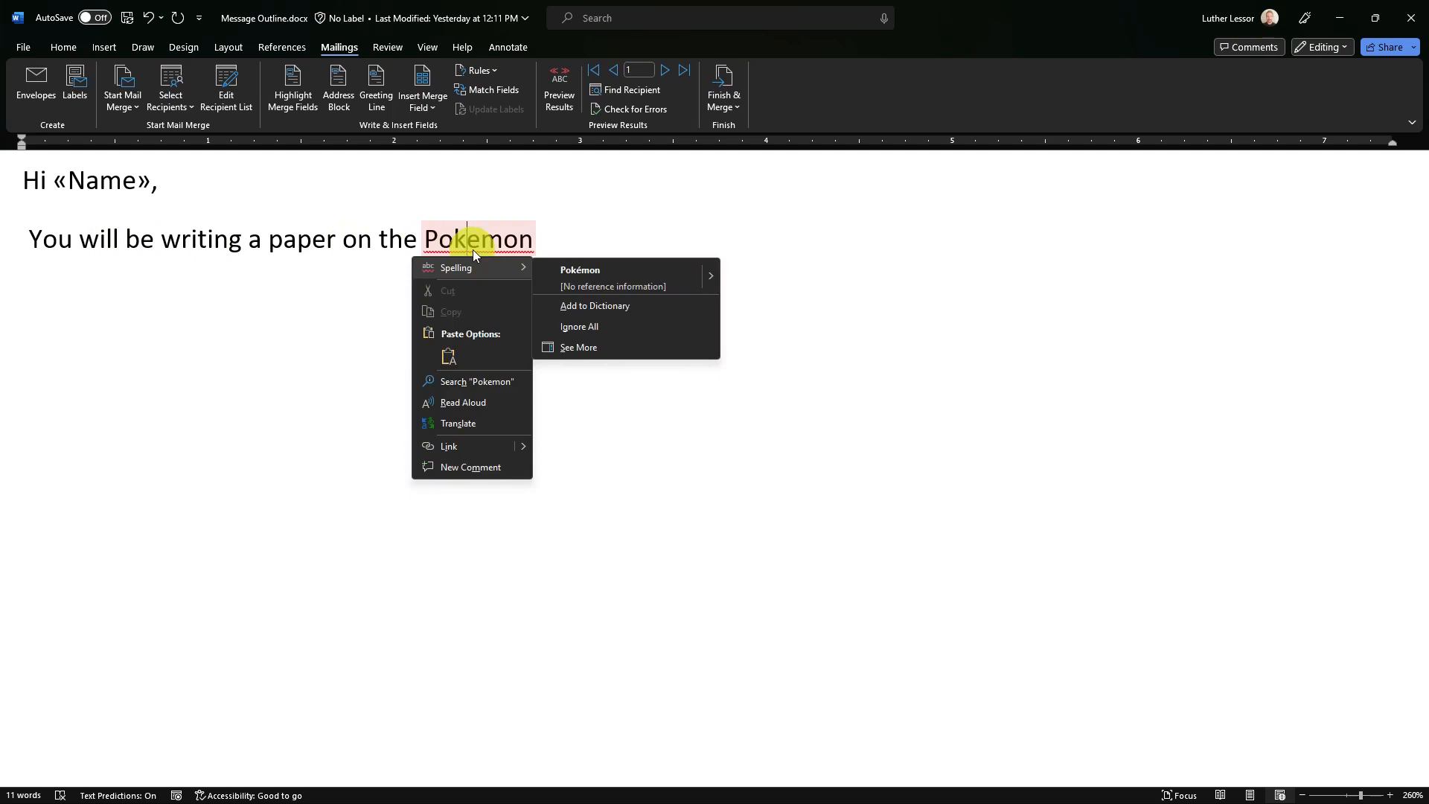
pyautogui.click(573, 283)
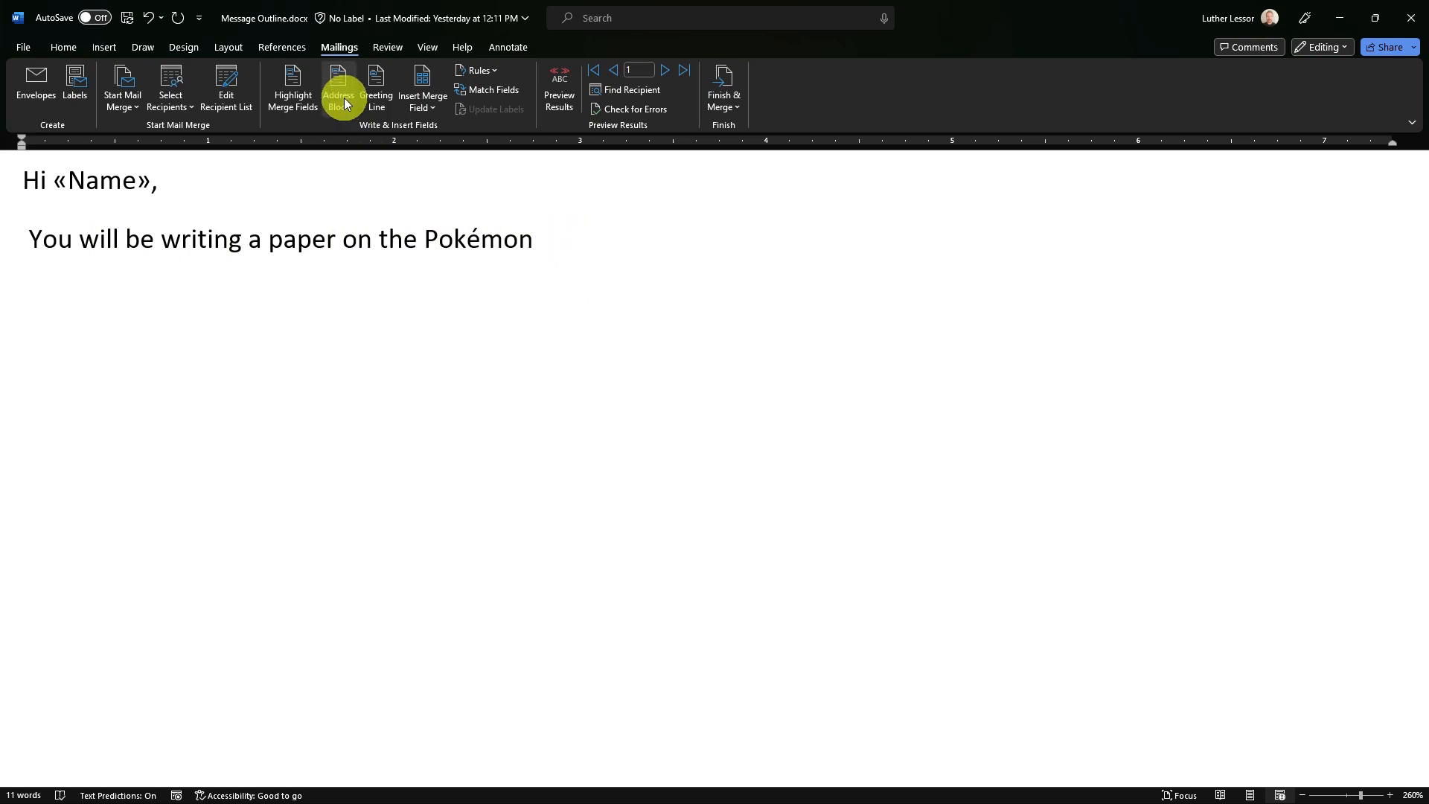
# Step: Follow "Pokémon" with a comma and a space, insert the Assignmed_Pokemon merge field, and end the sentence with a period
pyautogui.press('BackSpace')
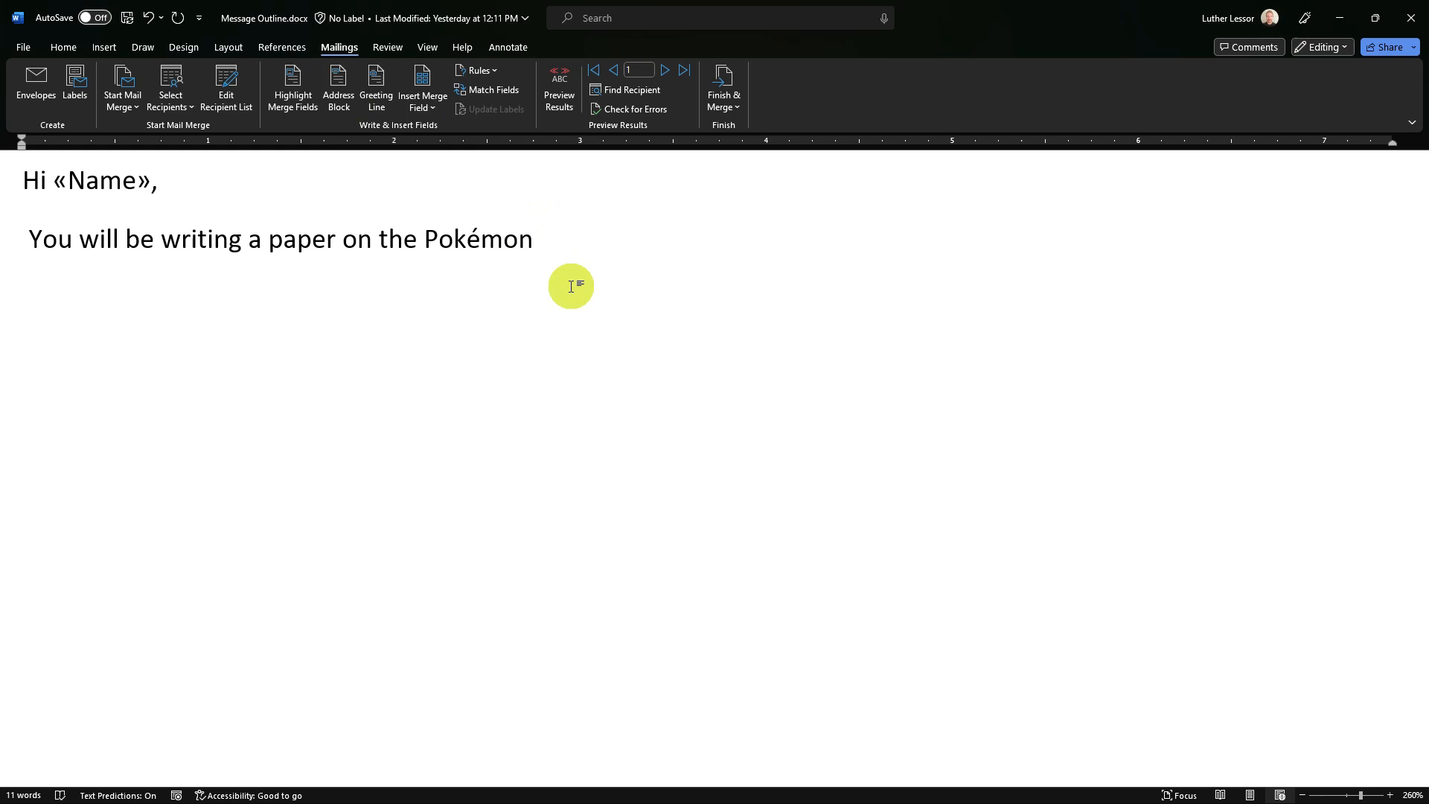
pyautogui.write(',')
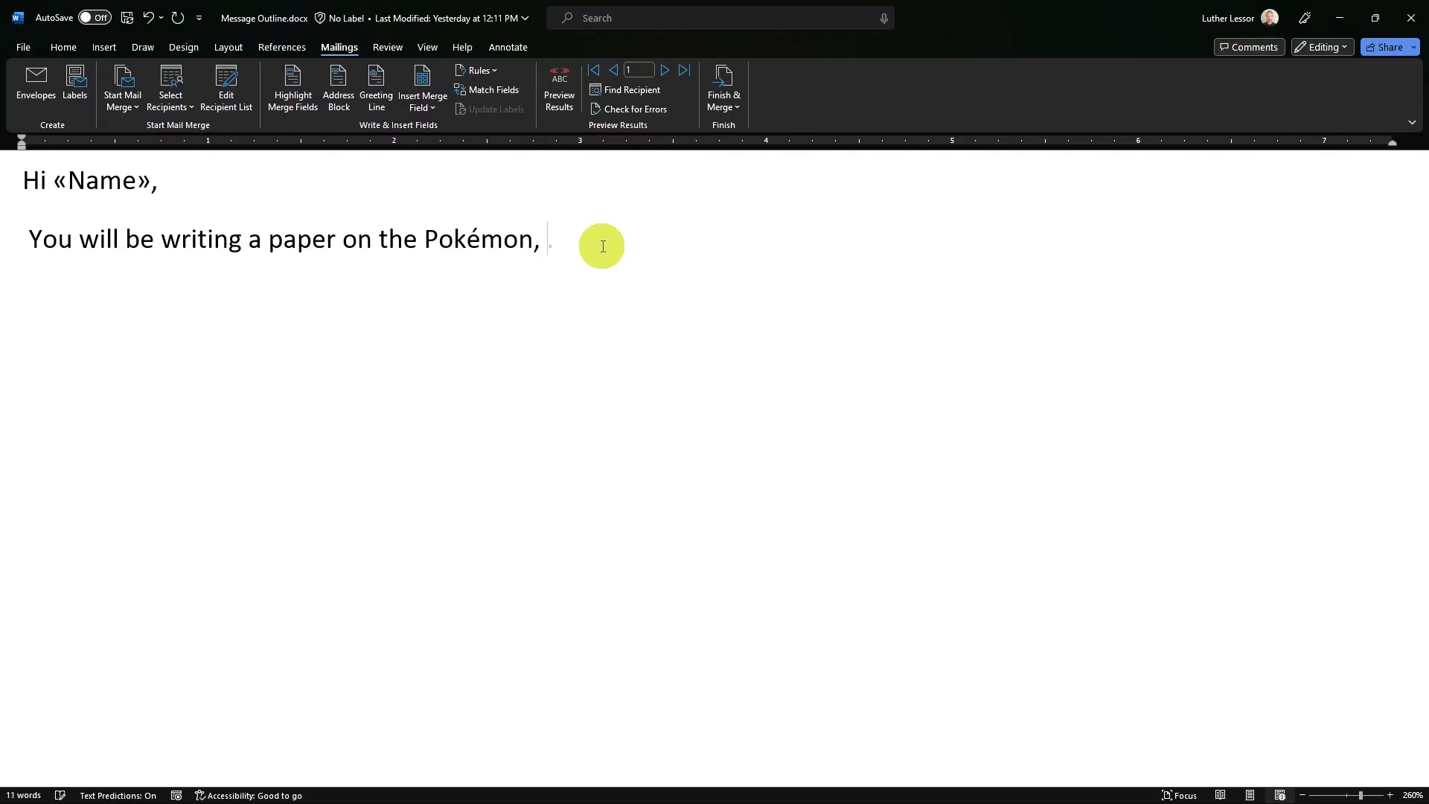
pyautogui.write(' .')
pyautogui.press('Left')
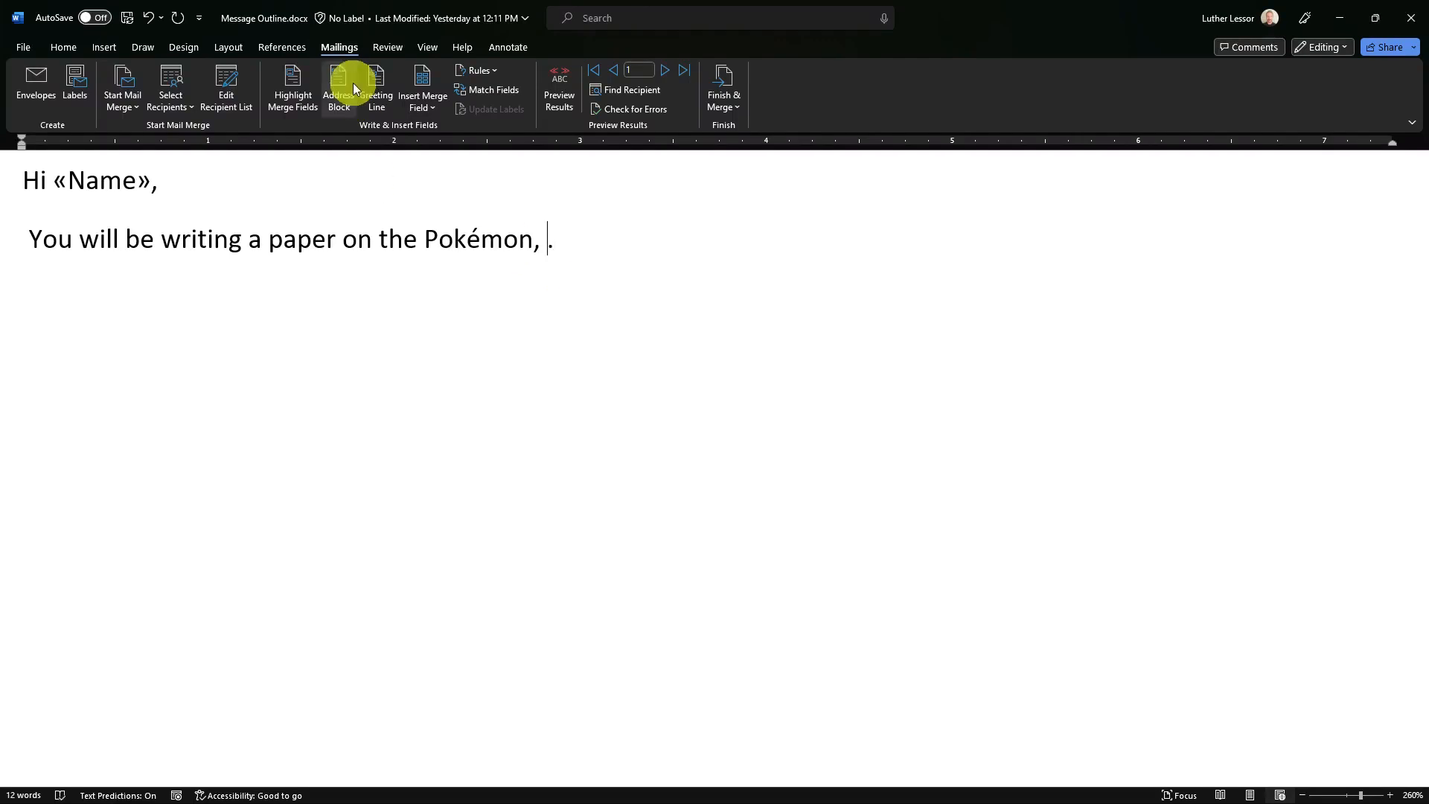
pyautogui.click(436, 104)
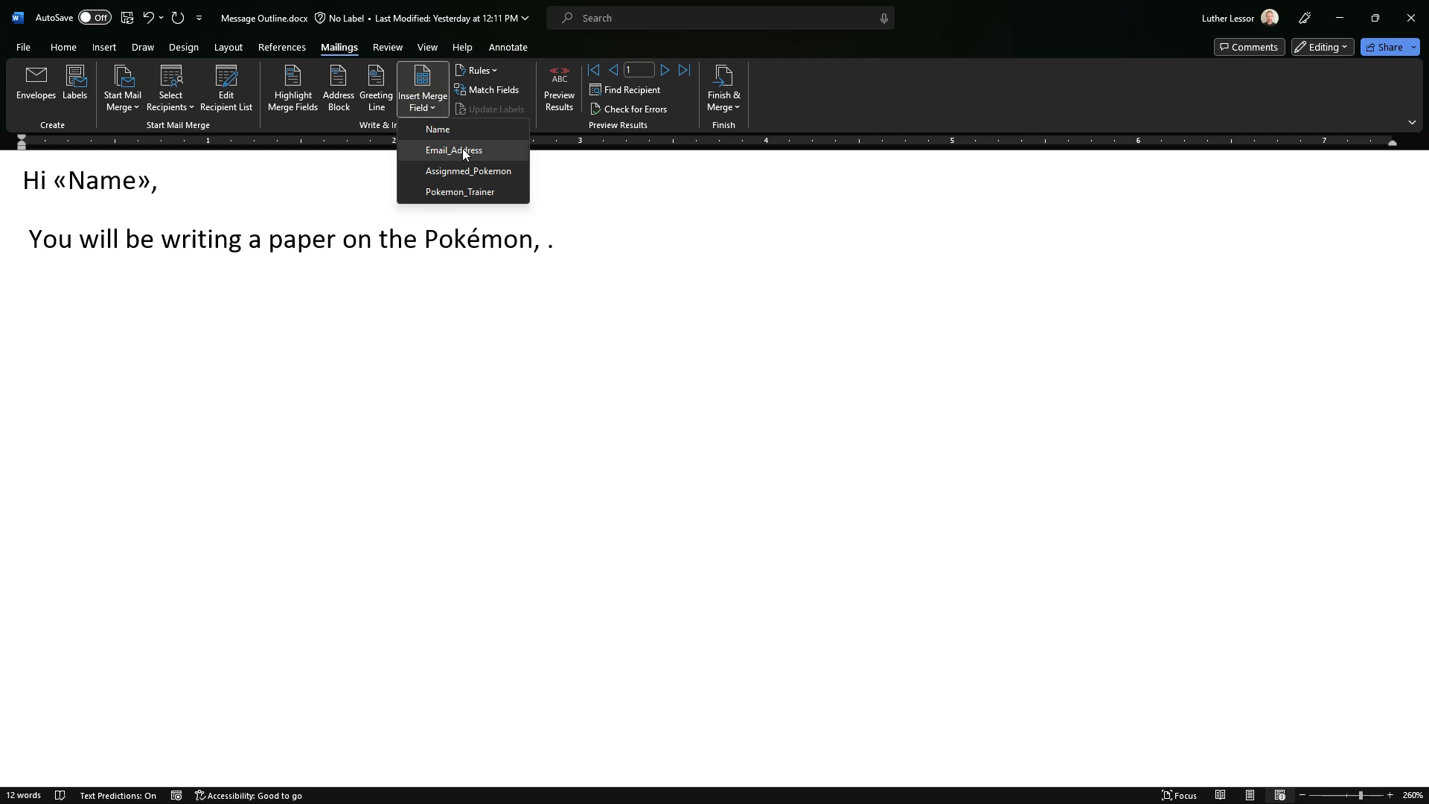
pyautogui.click(467, 171)
# Step: Add the sentence "Your paper should focus on the Pokémon's relationship with", ending in the Pokemon_Trainer merge field and a period, with Pokémon's spelled with the accent
pyautogui.click(884, 239)
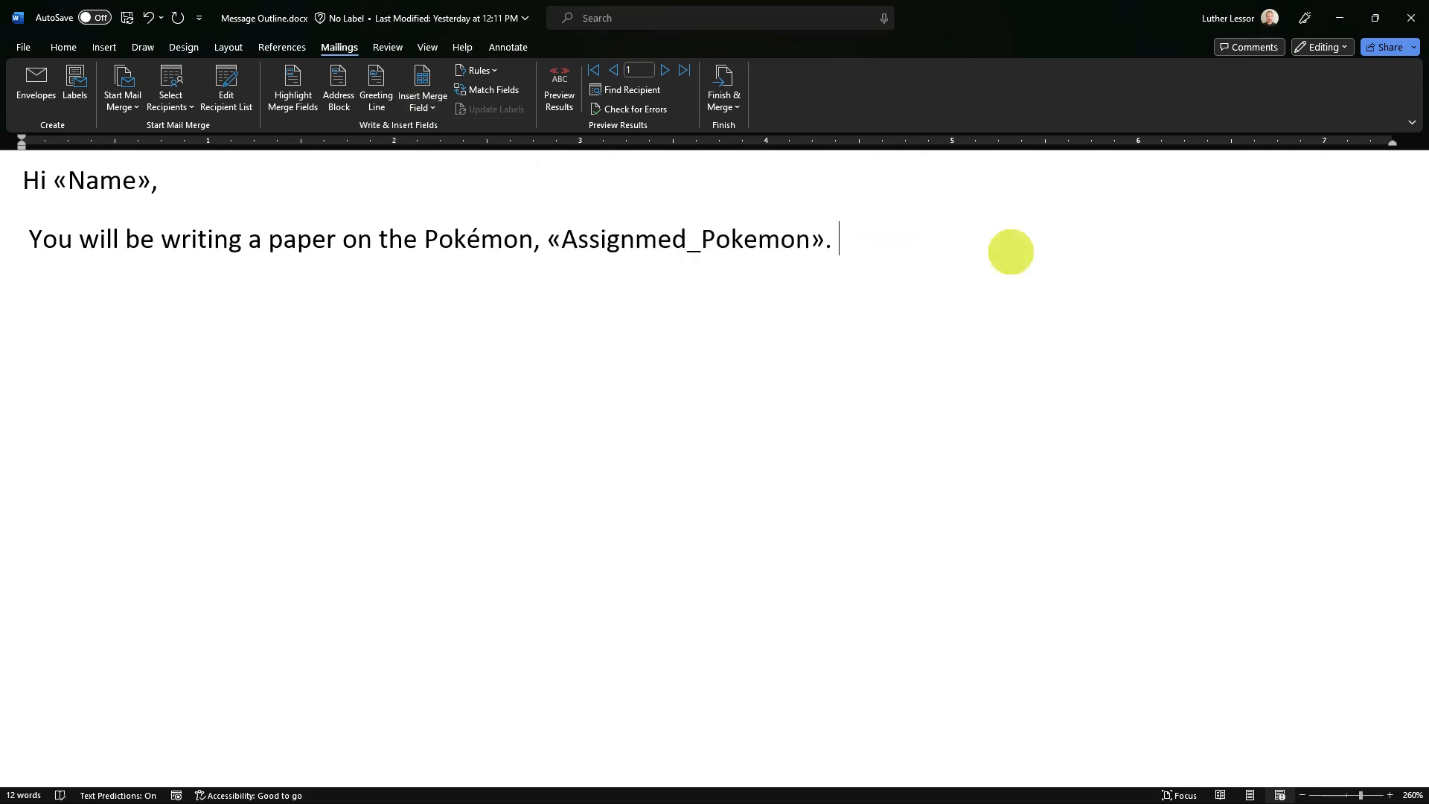
pyautogui.write('Your paper shou')
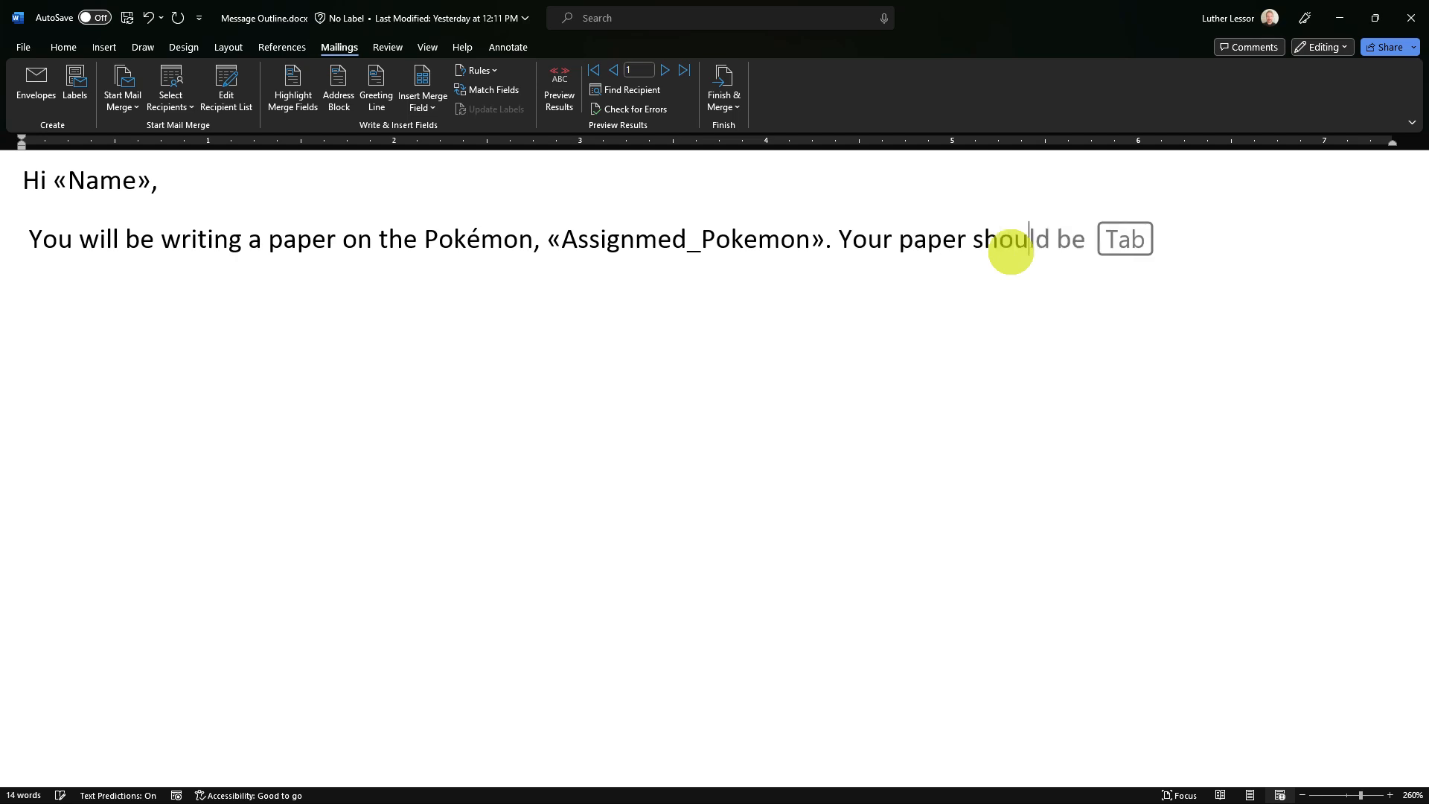
pyautogui.write('ld focus on ')
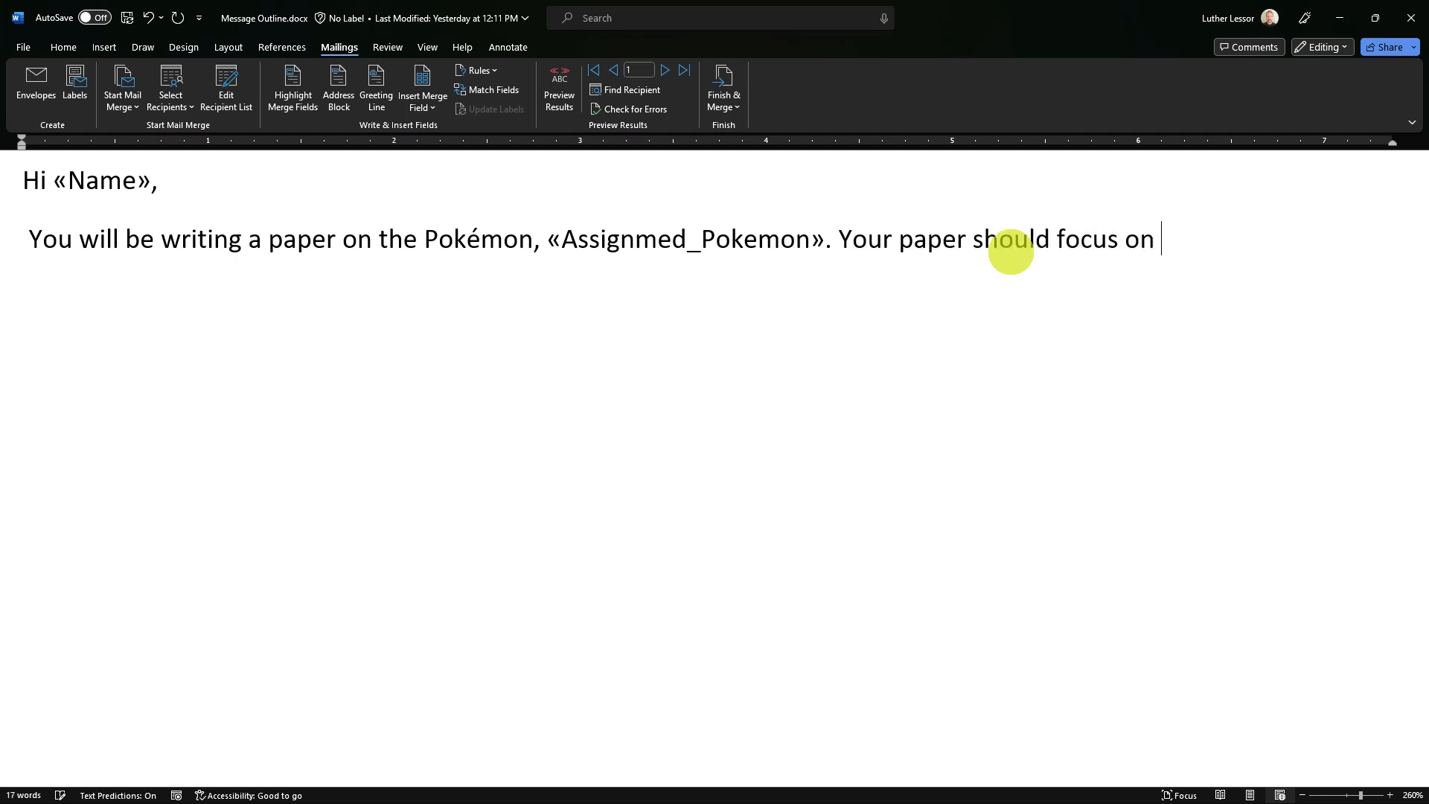
pyautogui.write('the po')
pyautogui.write("kemon's relation")
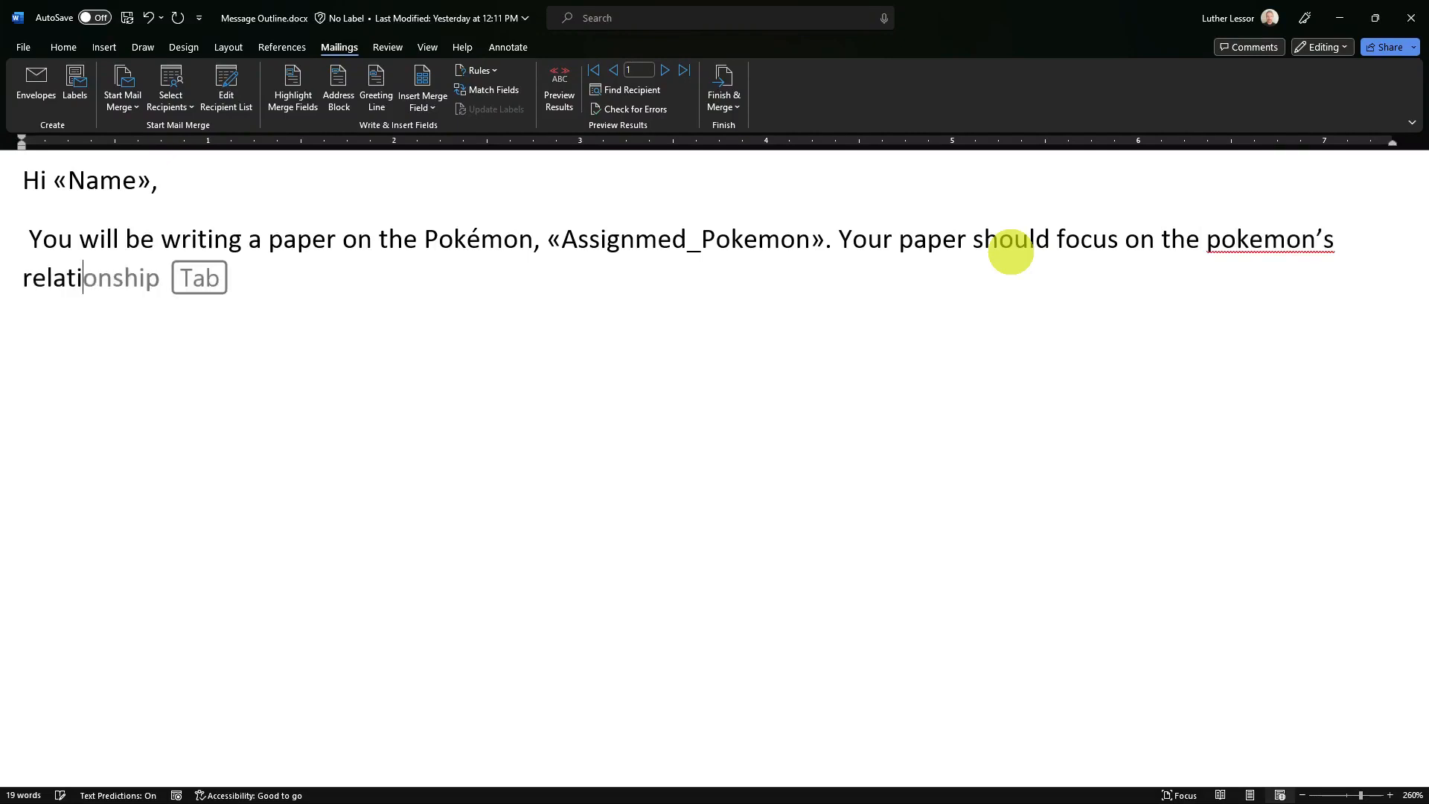
pyautogui.write('ship ')
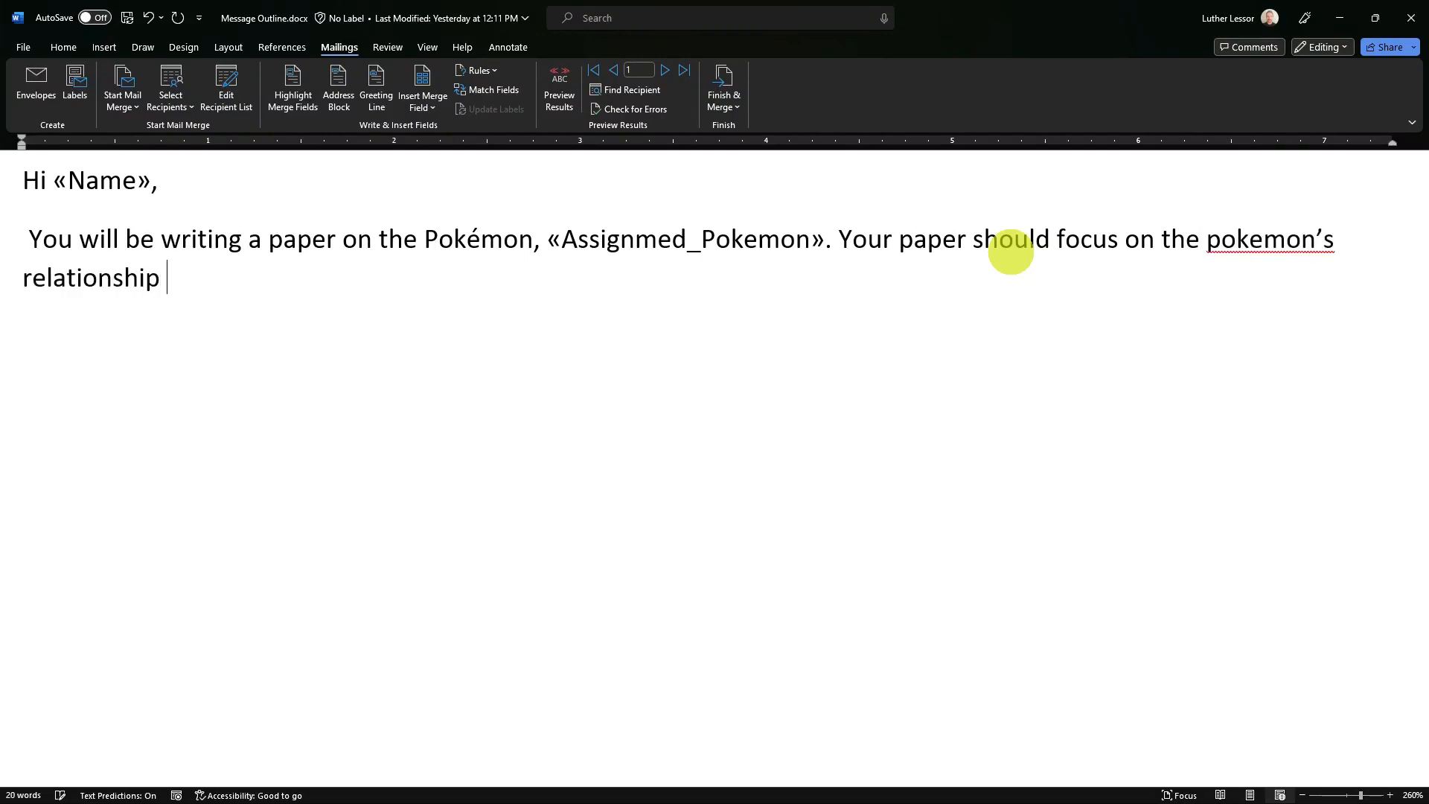
pyautogui.write('with .')
pyautogui.press('Left')
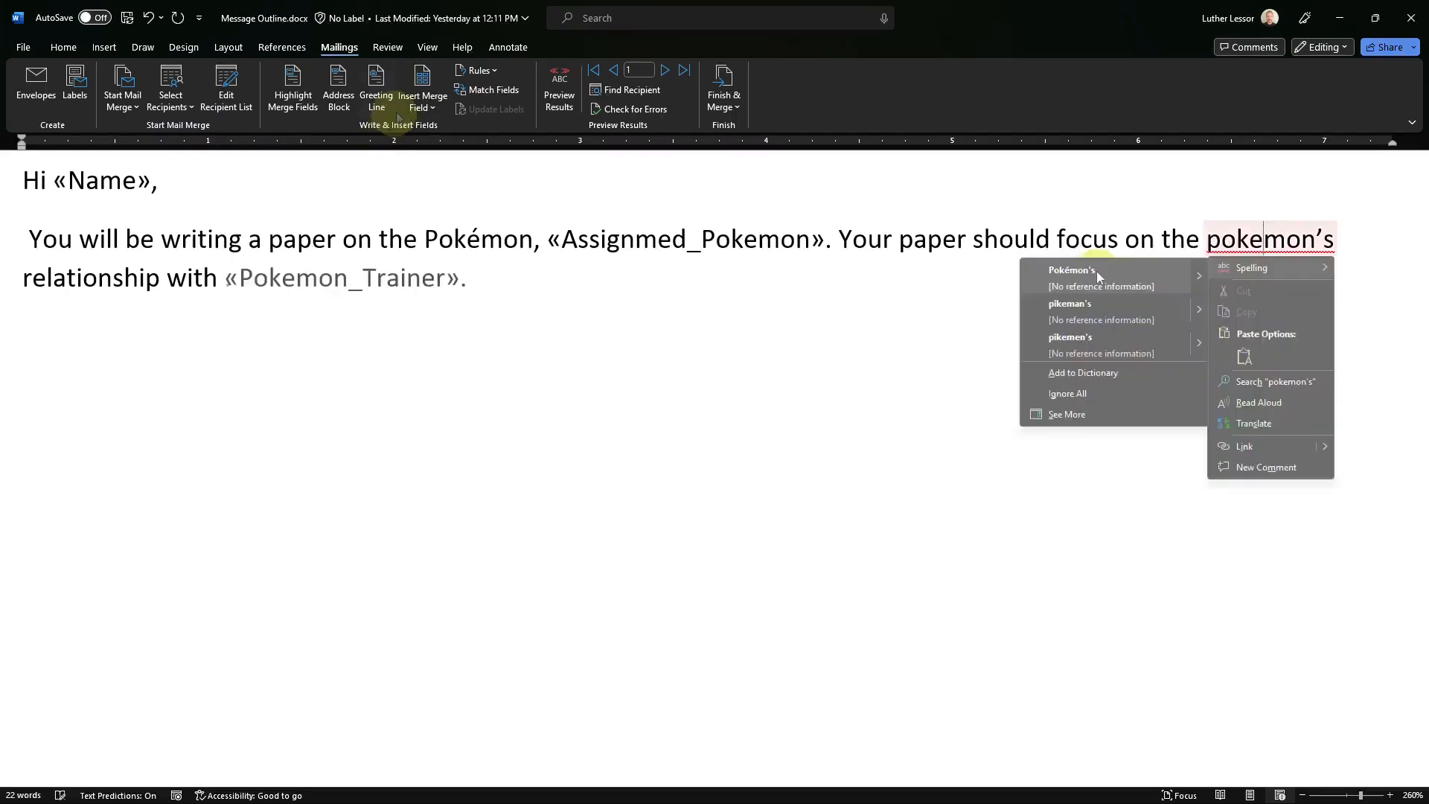
pyautogui.click(1096, 271)
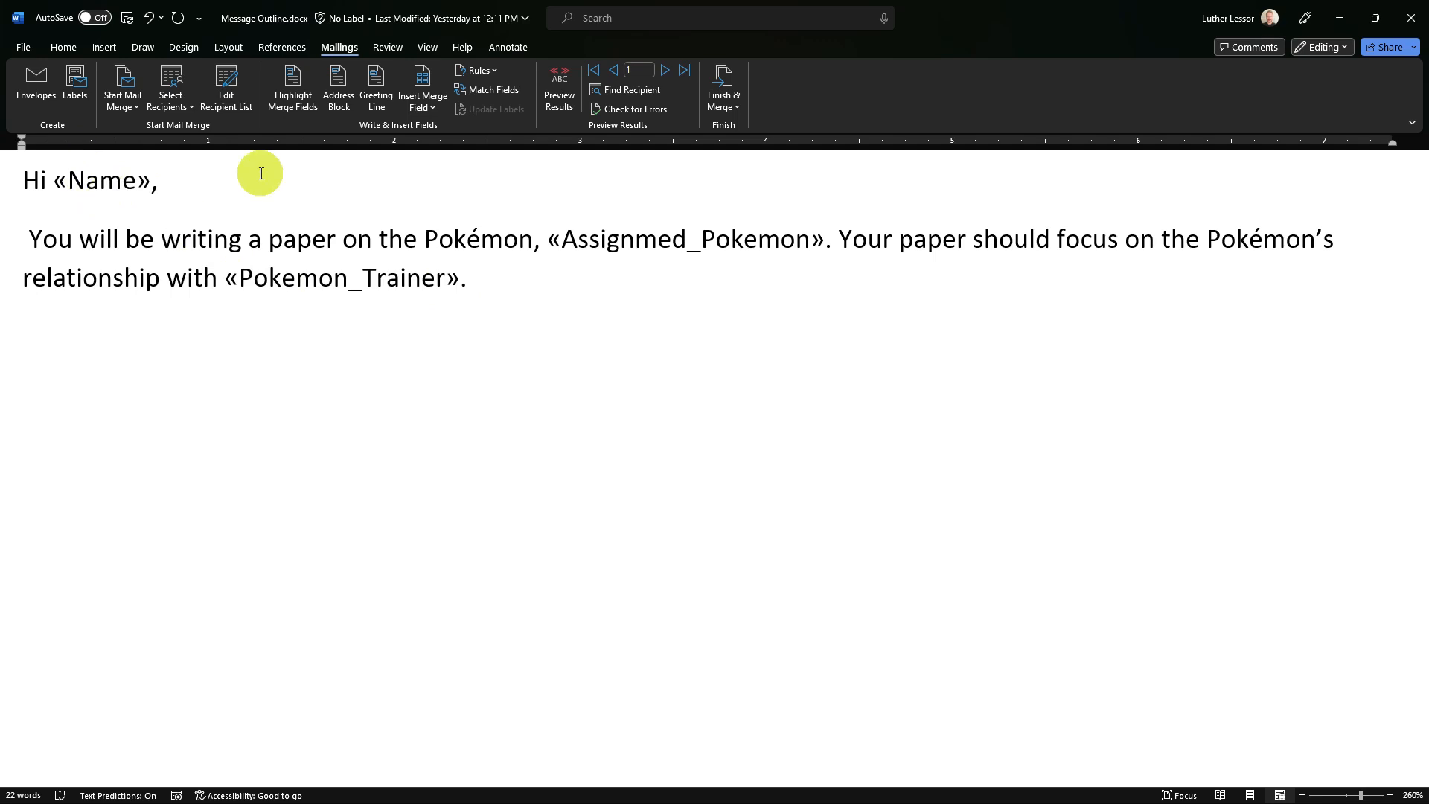
# Step: Preview the merged message for each recipient, from record 1 through record 8
pyautogui.click(564, 87)
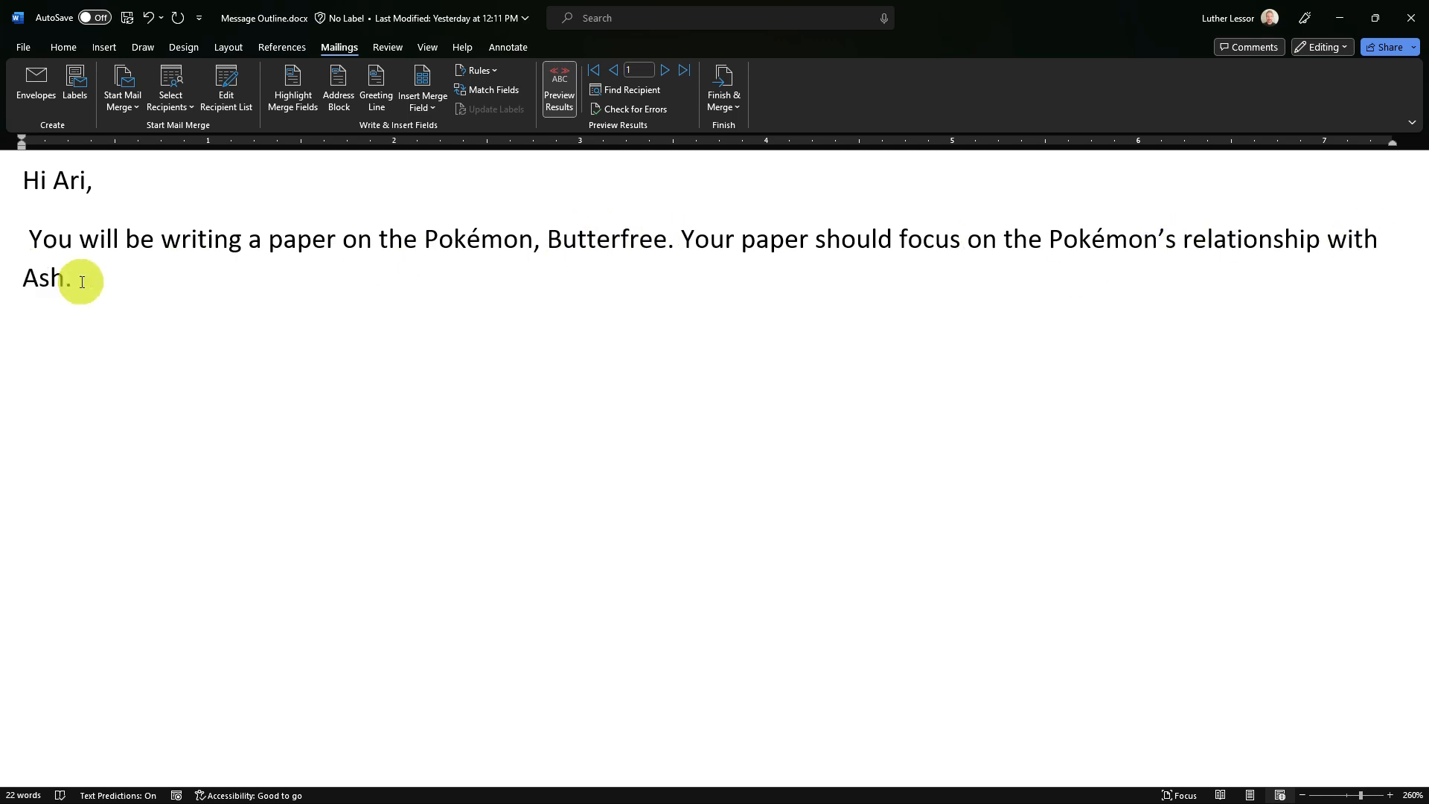
pyautogui.click(665, 70)
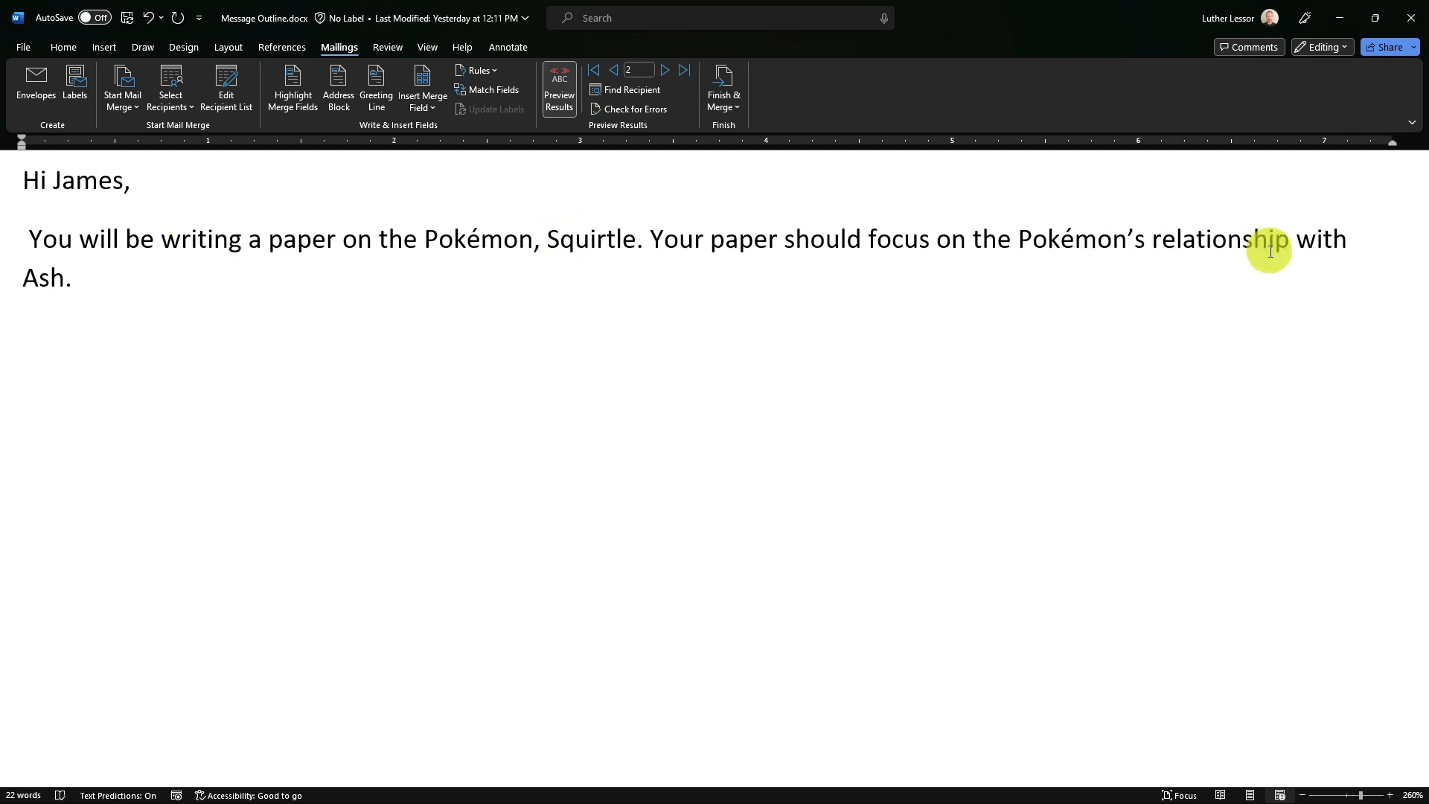
pyautogui.click(664, 72)
pyautogui.click(664, 72)
pyautogui.click(665, 71)
pyautogui.click(665, 71)
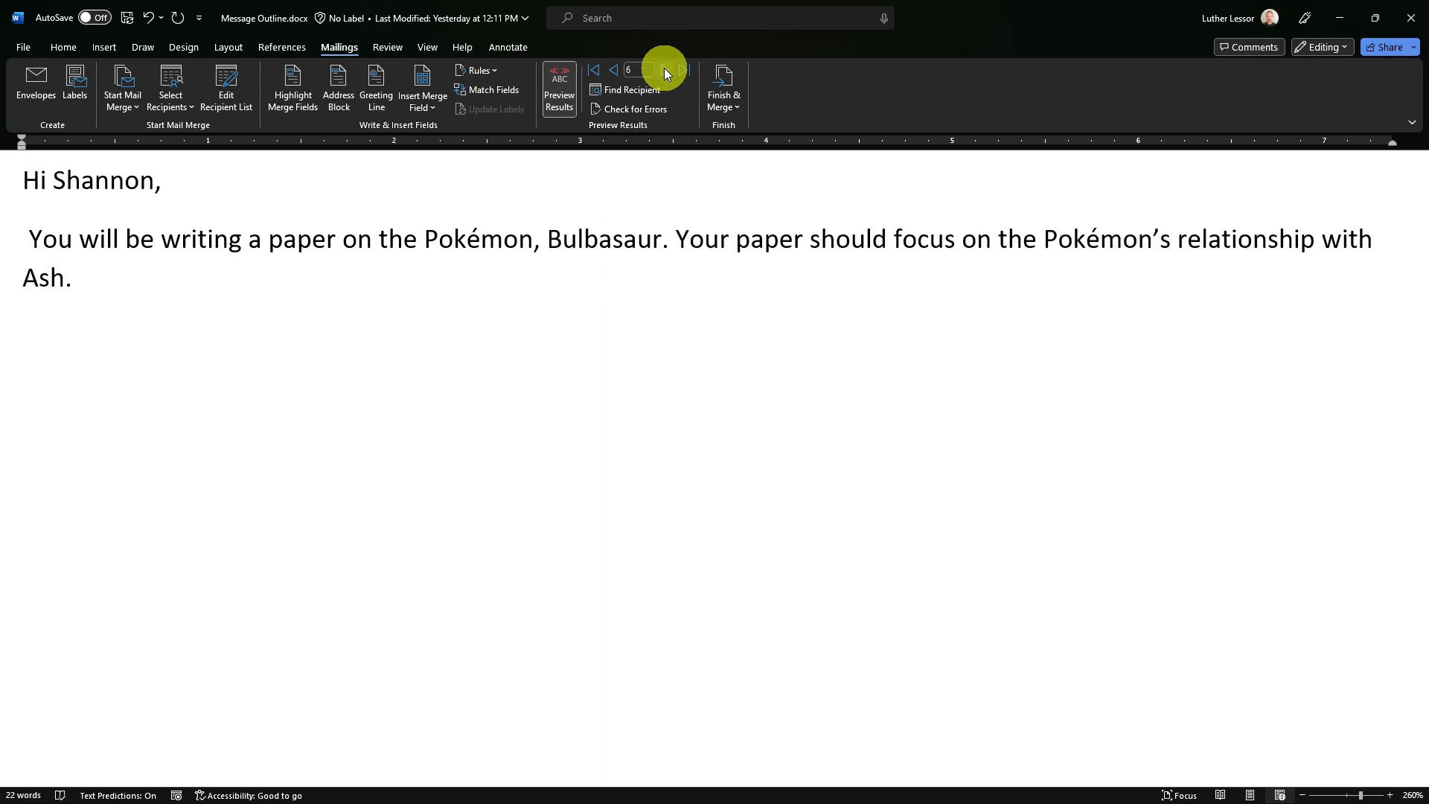
pyautogui.click(665, 71)
pyautogui.click(665, 72)
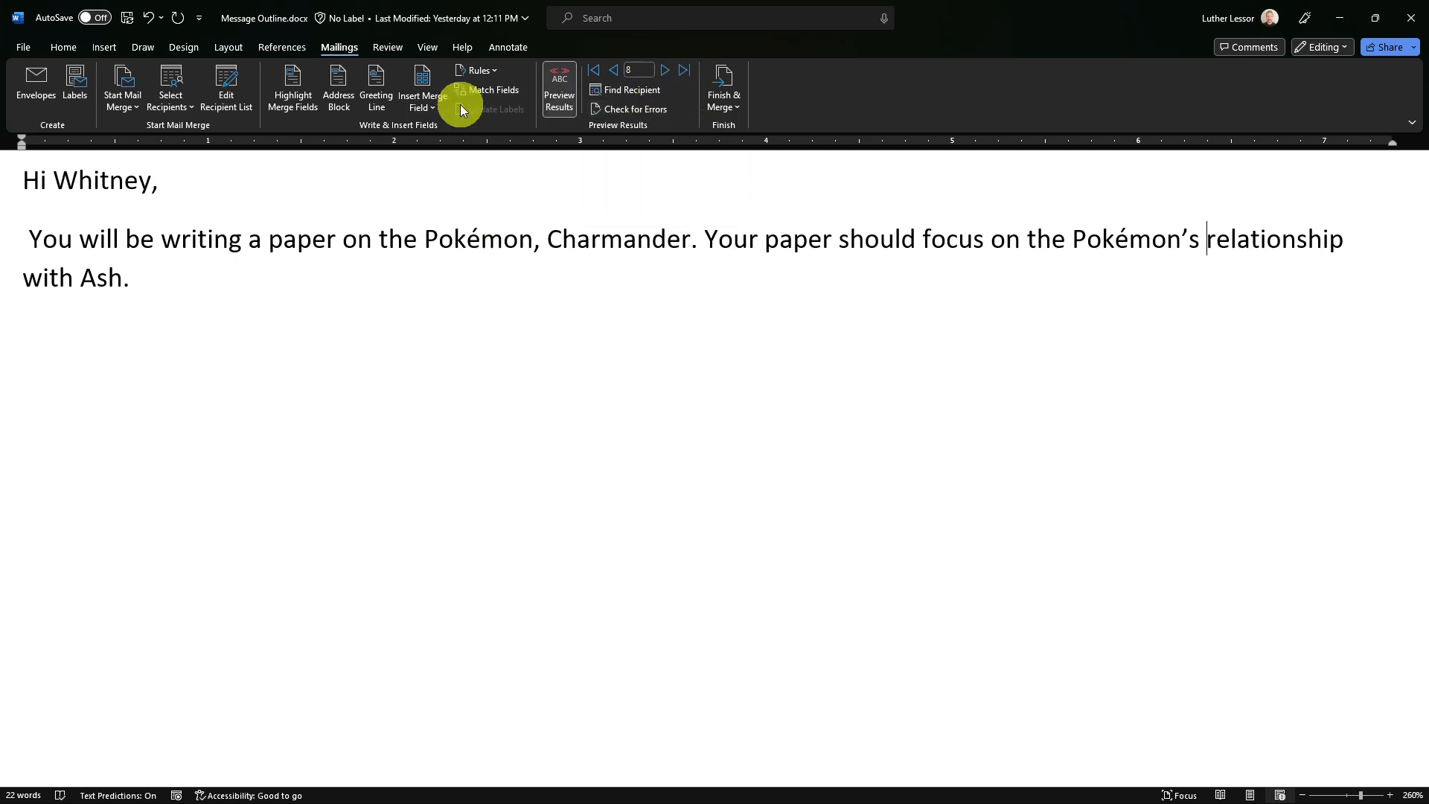
# Step: Finish the merge by sending e-mail messages, opening the Merge to E-mail options
pyautogui.click(727, 97)
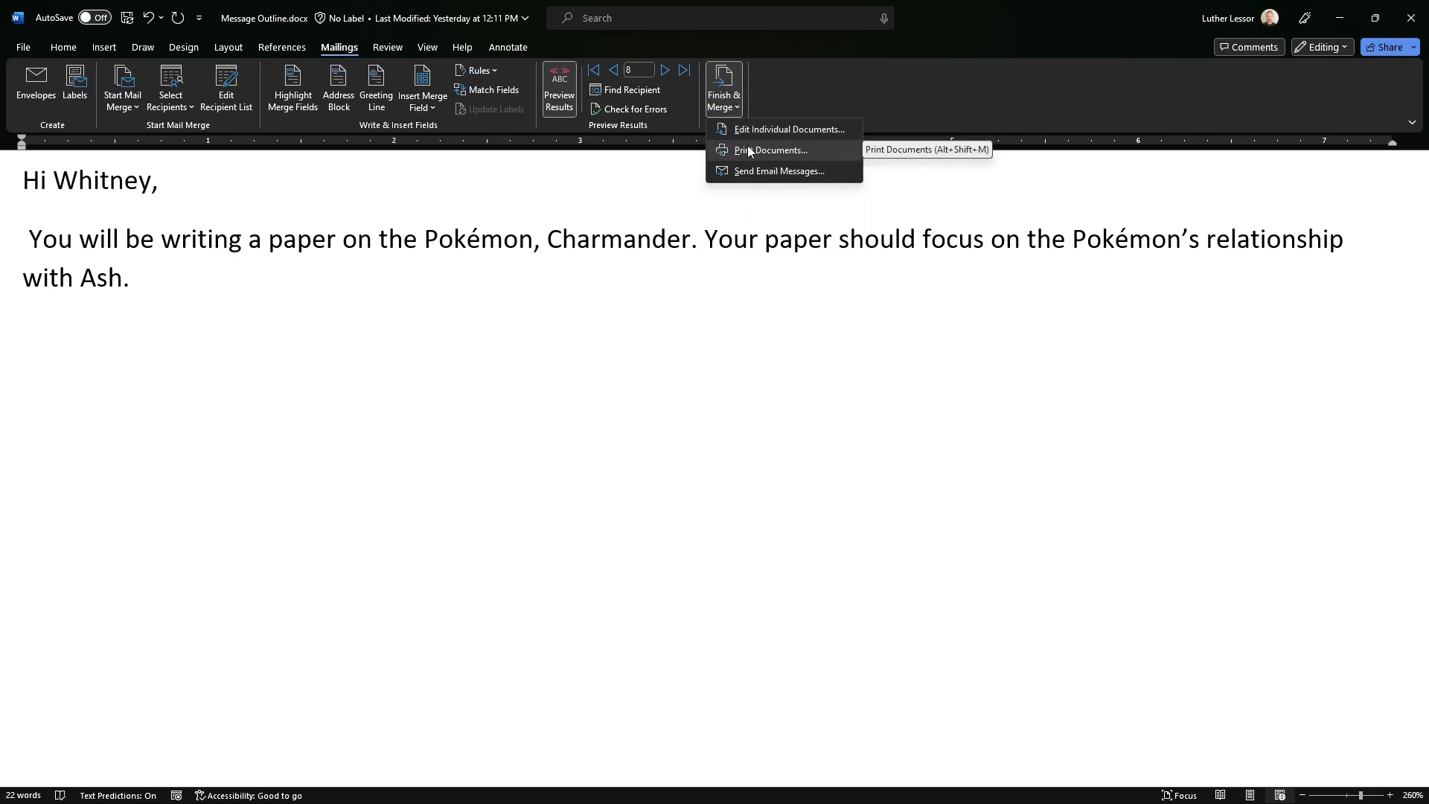
pyautogui.click(750, 177)
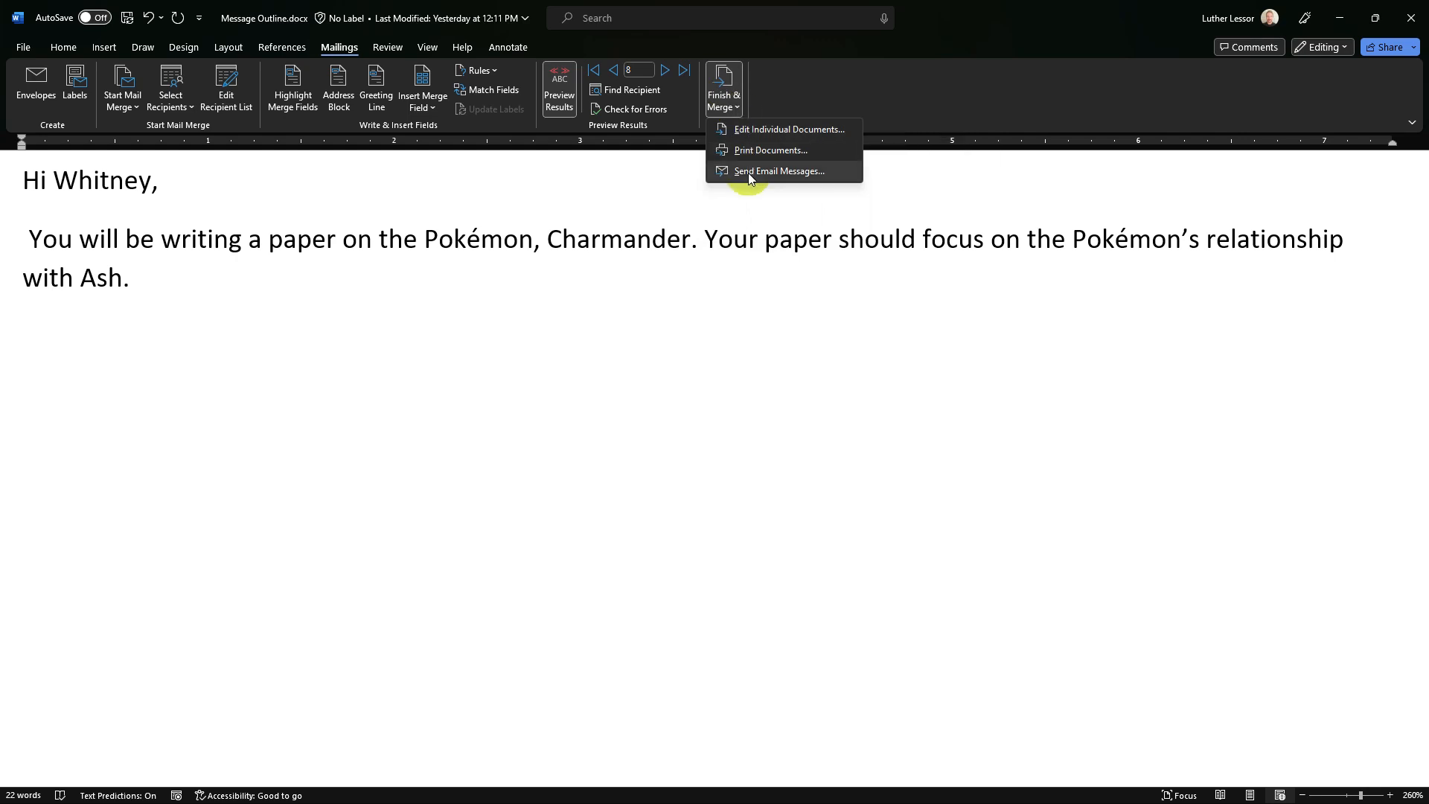
pyautogui.click(791, 173)
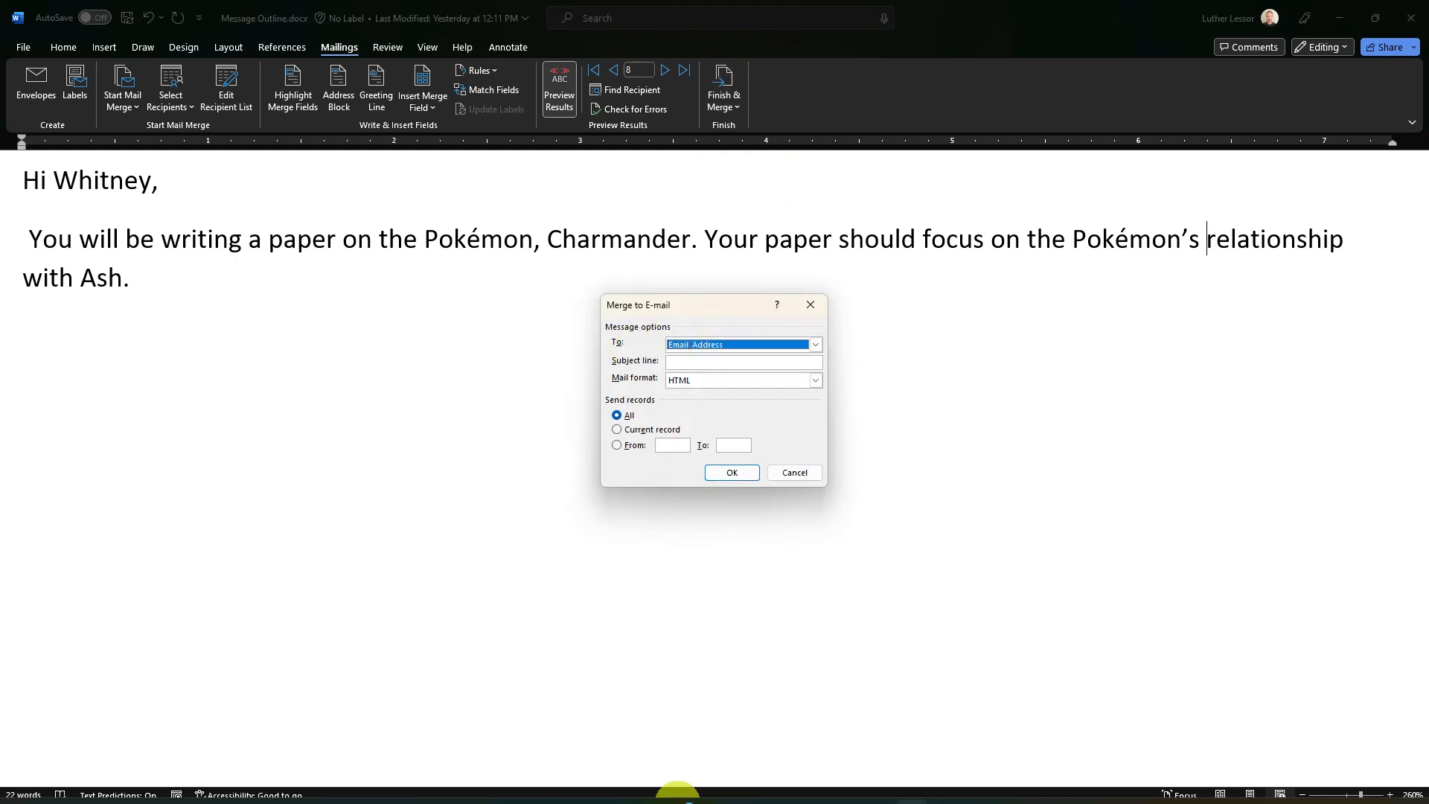
# Step: Check the Email Address column header in Data.xlsx in Excel and return to the Word merge options
pyautogui.moveTo(725, 800)
pyautogui.click(944, 785)
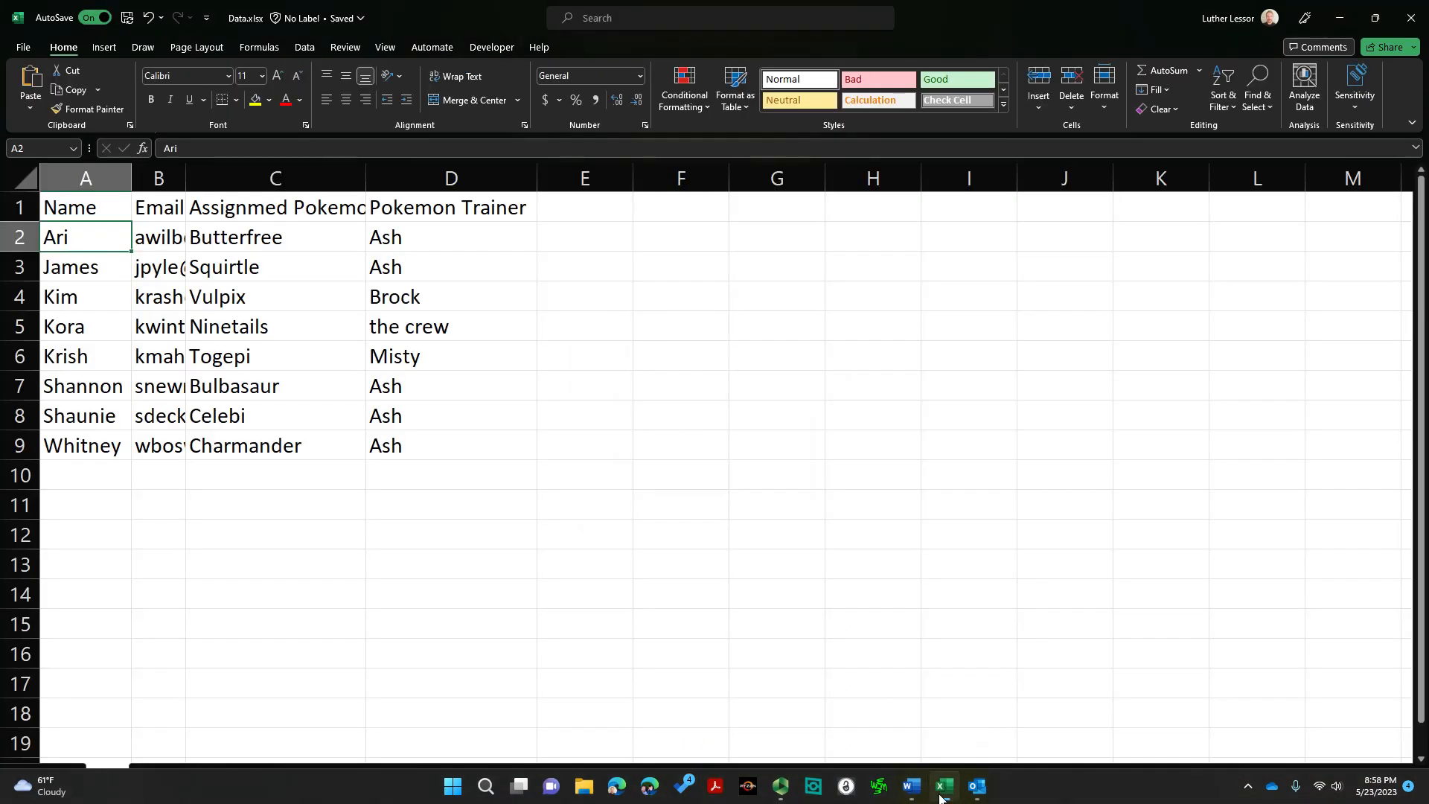
pyautogui.click(155, 209)
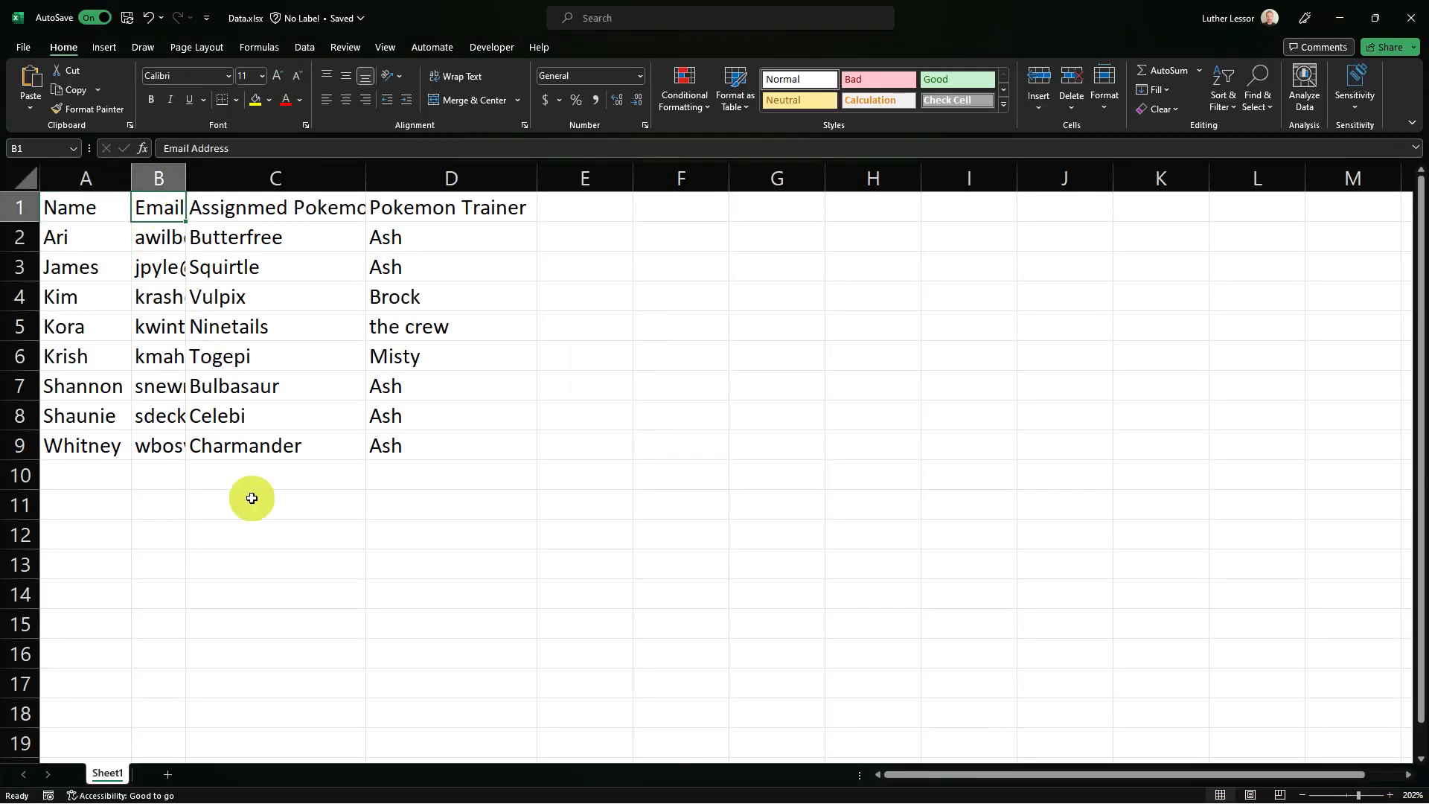
pyautogui.click(912, 794)
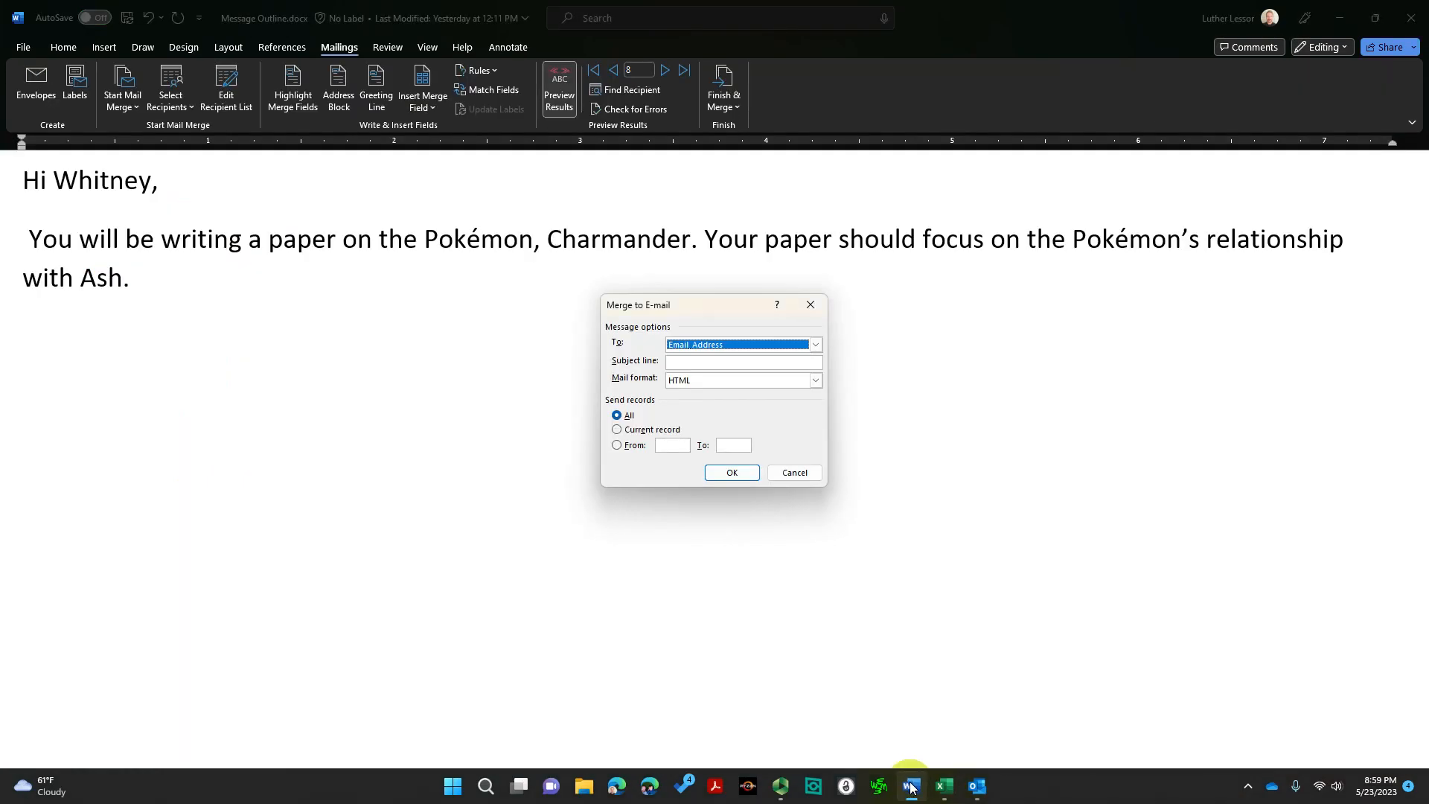
# Step: Set the subject line to "Here is your writing assignment", keep the HTML mail format, and send the merge to all records
pyautogui.click(708, 363)
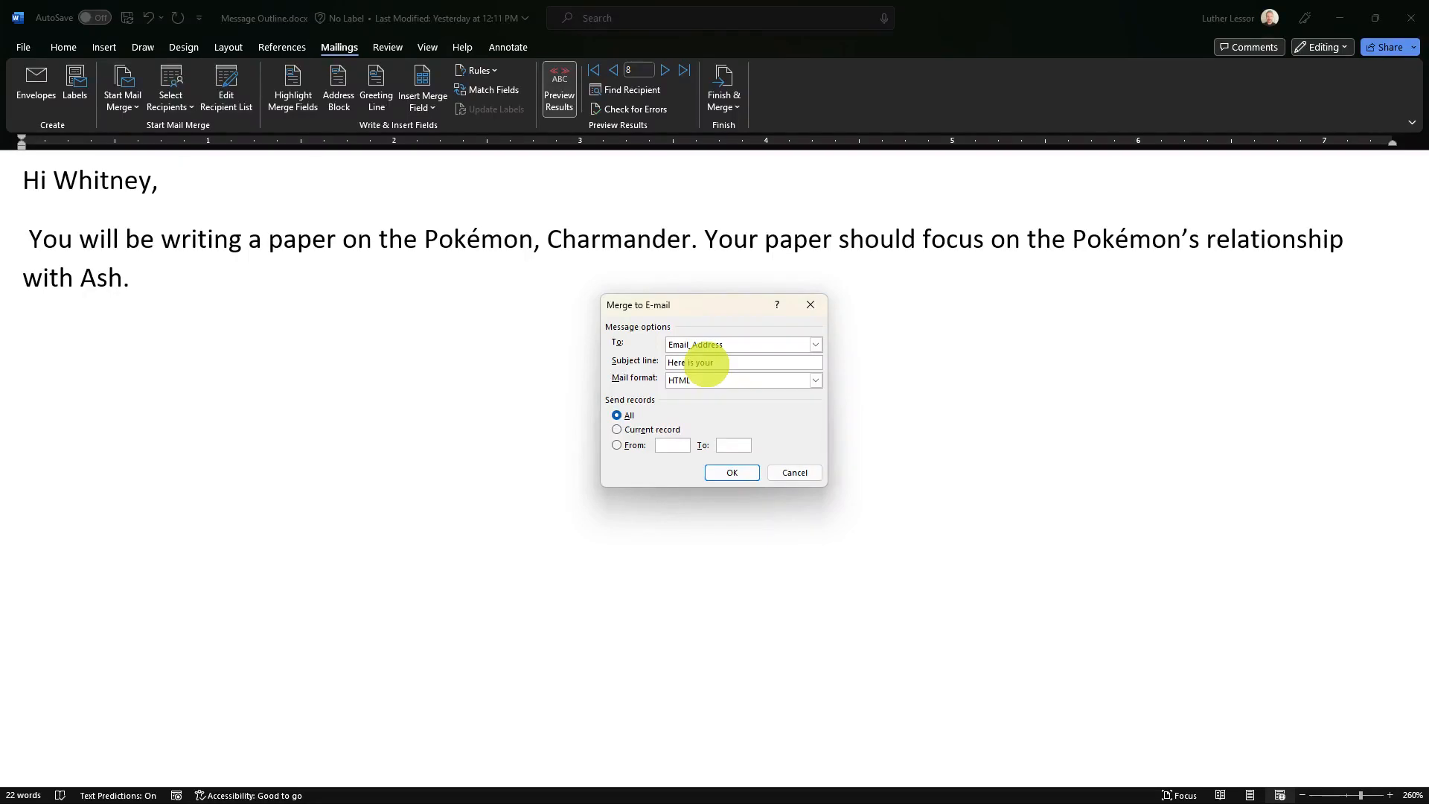
pyautogui.write('Here is your writing assignment')
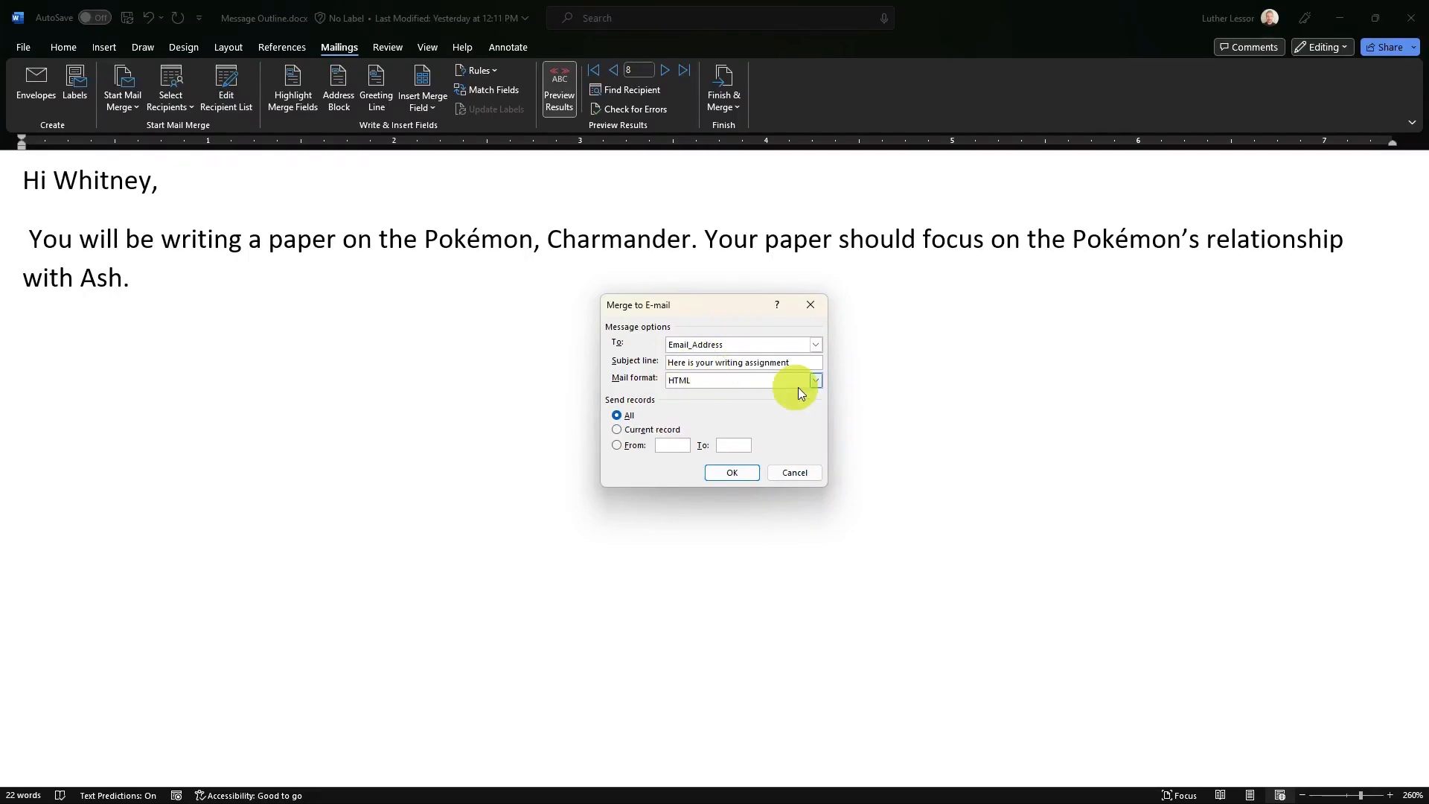
pyautogui.click(817, 380)
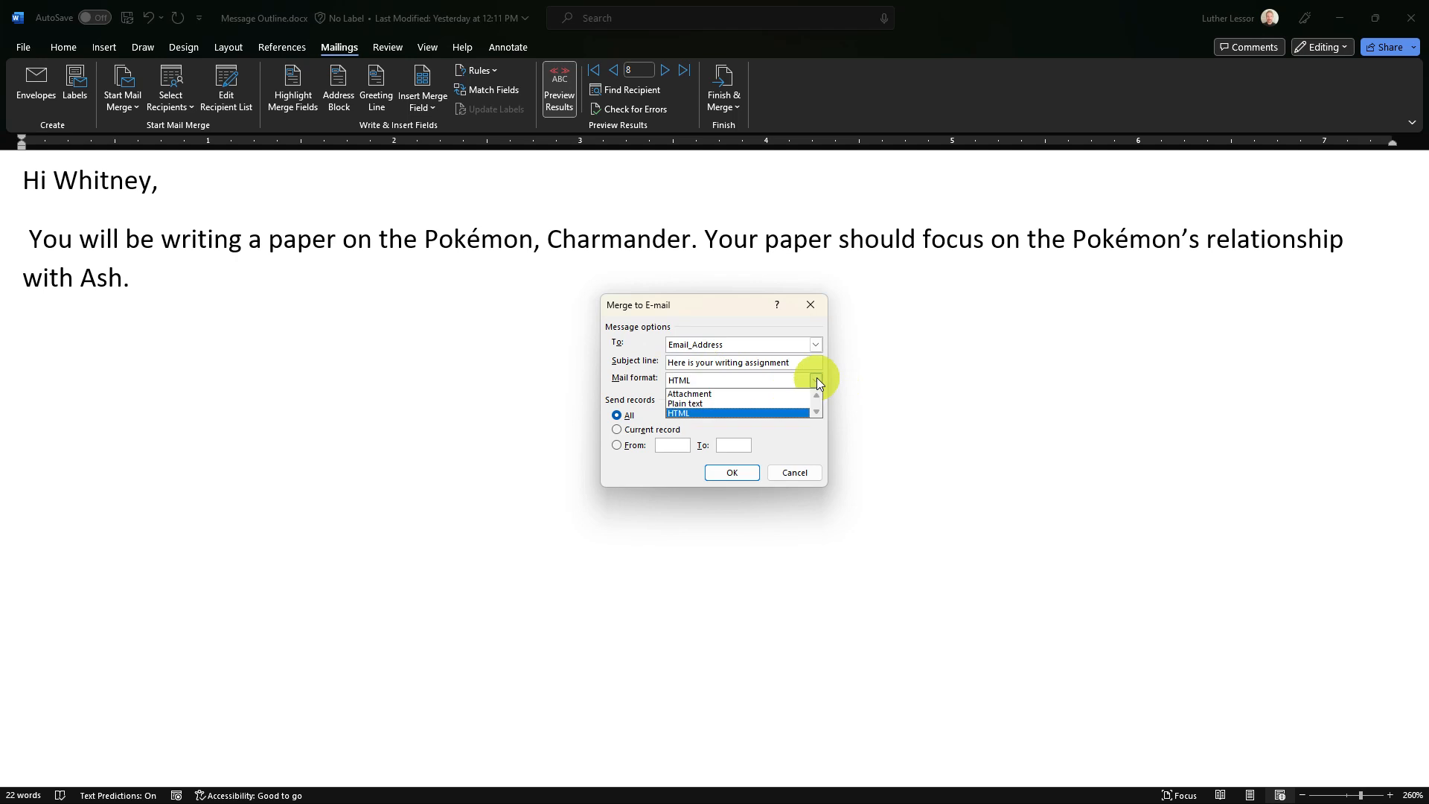
pyautogui.click(767, 414)
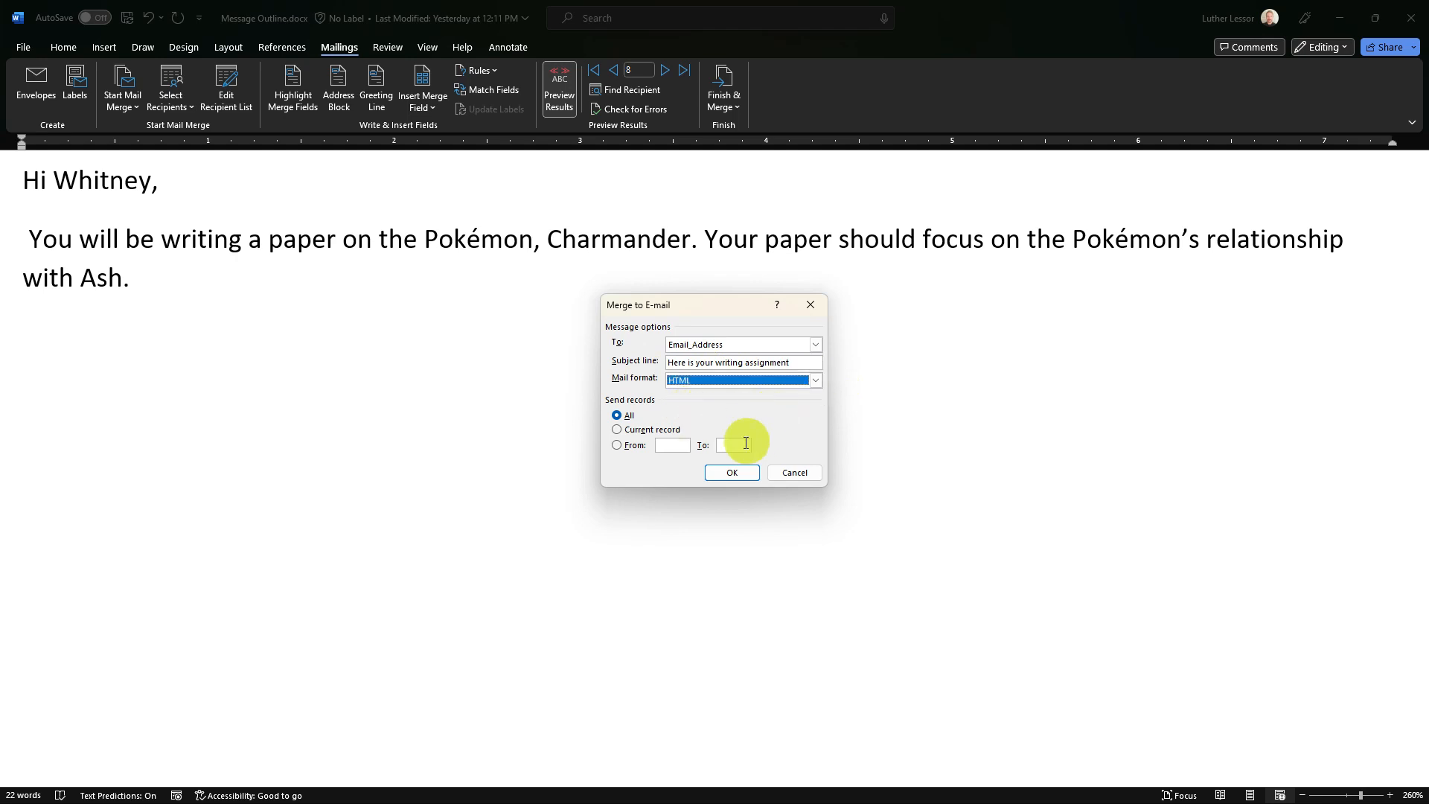
pyautogui.click(618, 446)
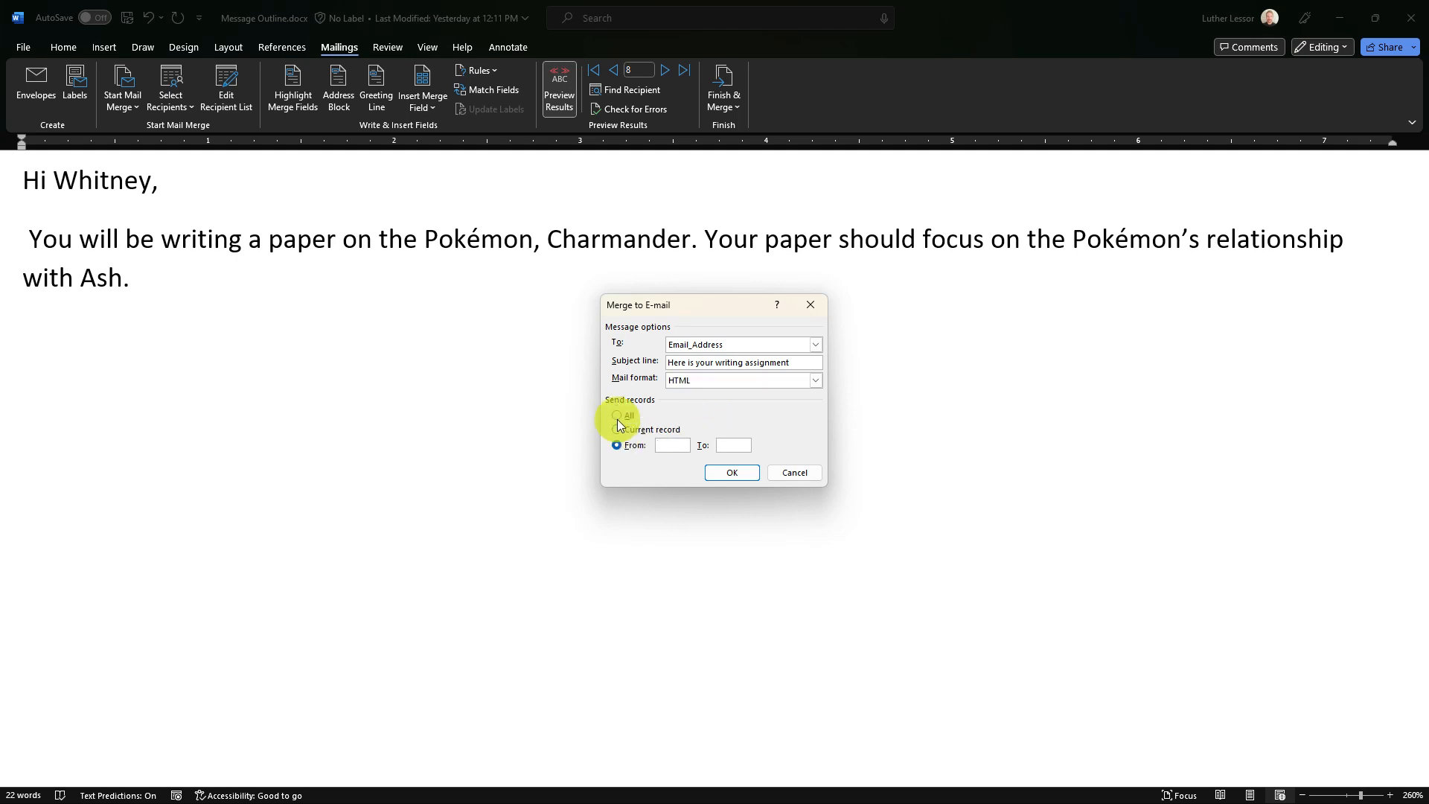
pyautogui.click(731, 474)
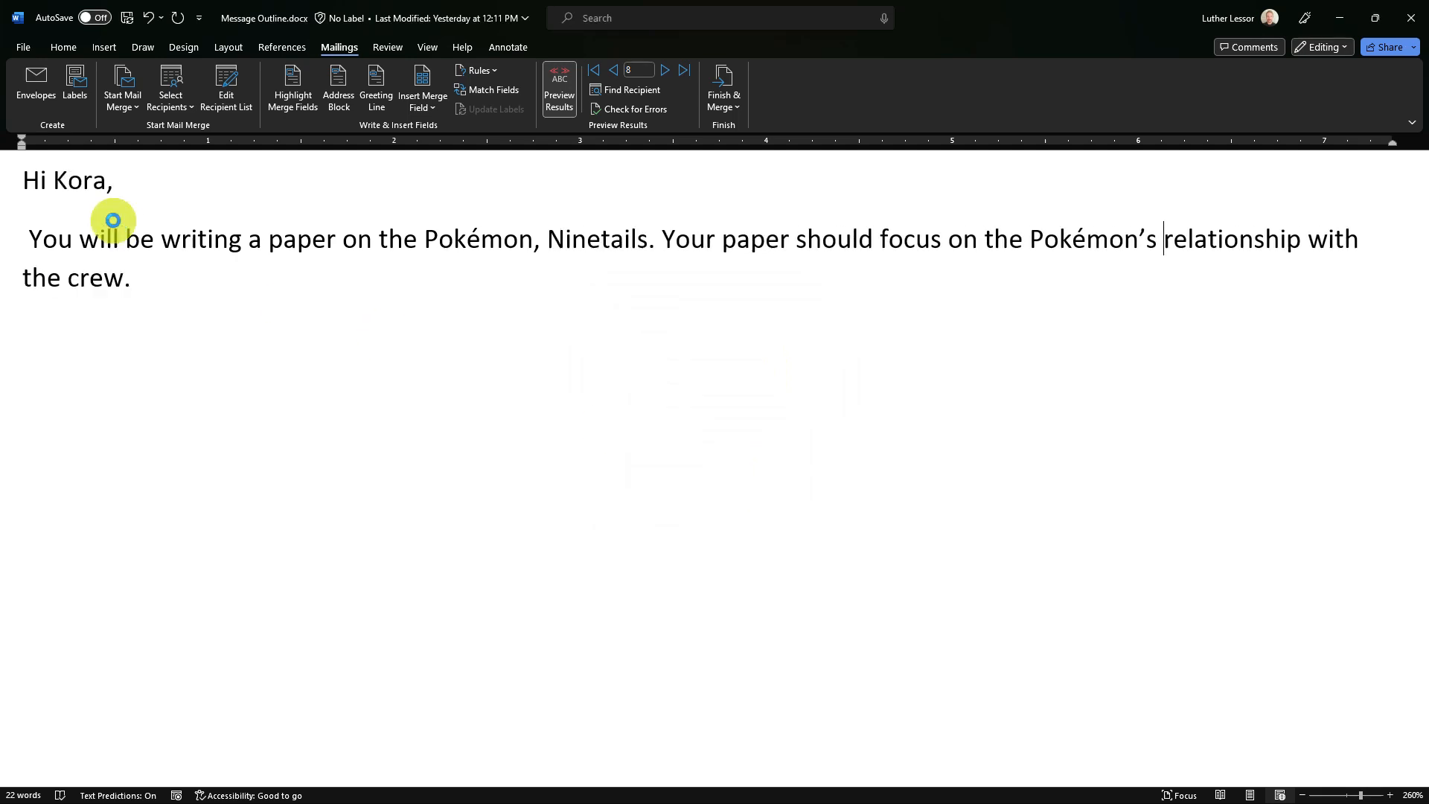
# Step: Switch to Outlook, examine the personalized messages in Sent Items from the newest to the oldest of today, and return to Word
pyautogui.moveTo(949, 801)
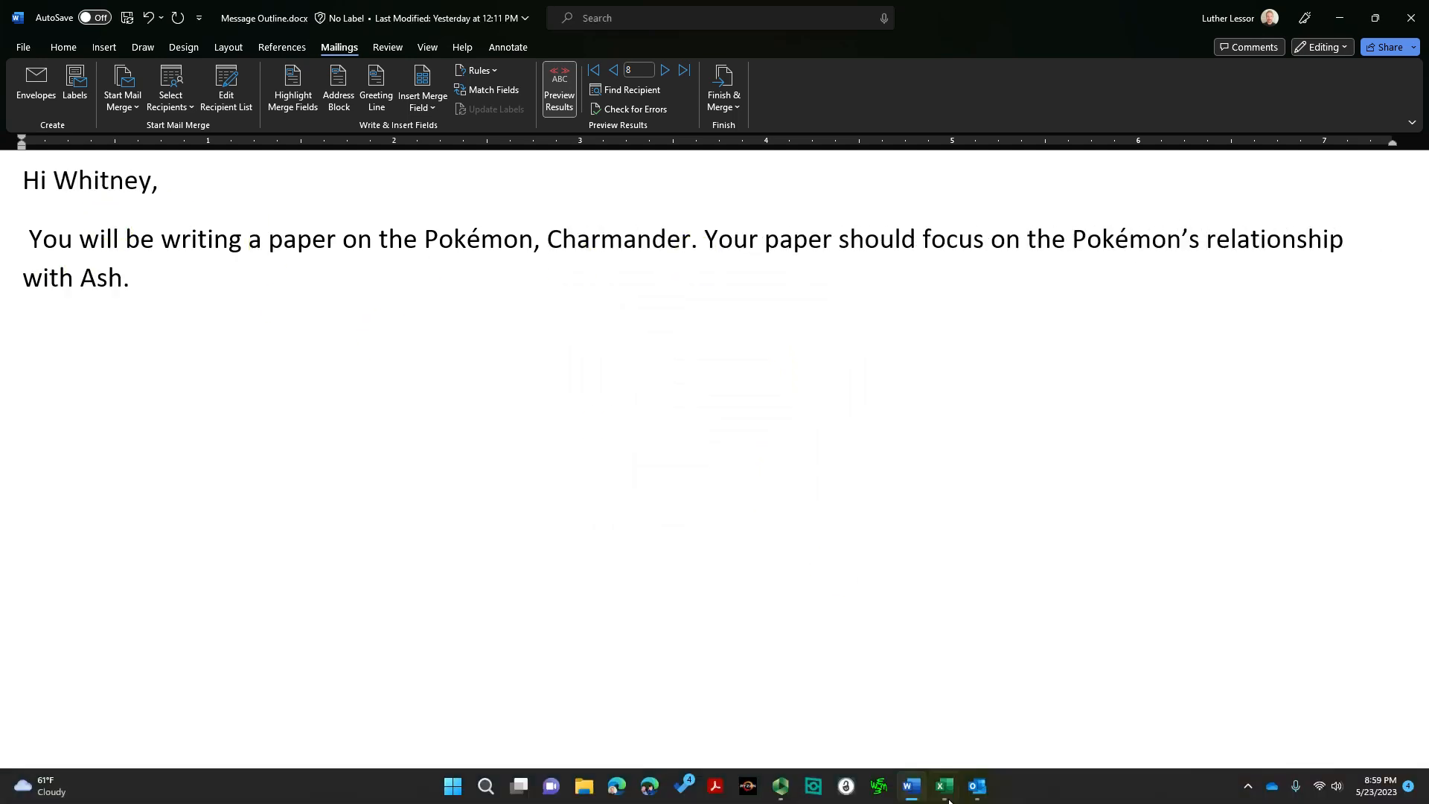
pyautogui.click(978, 787)
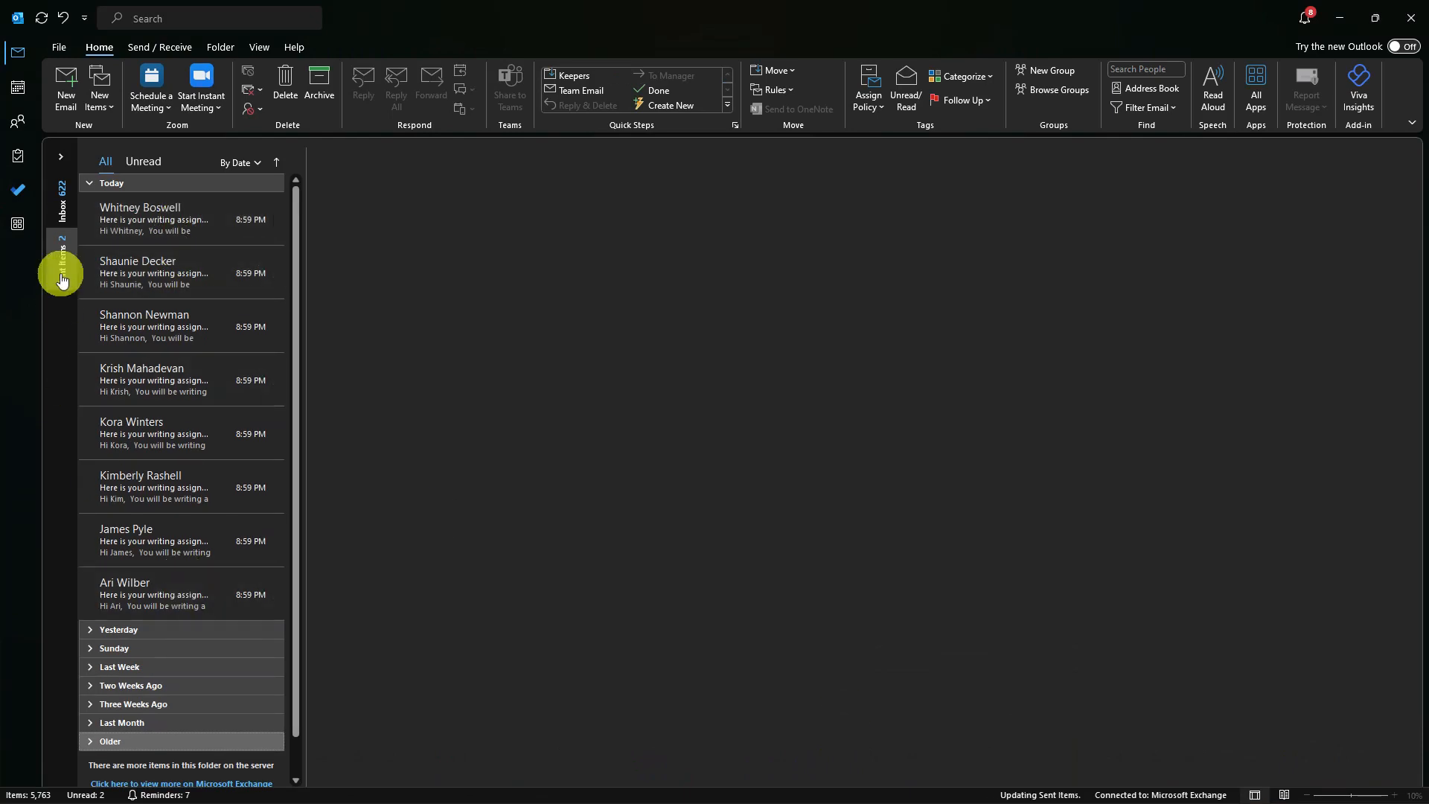
pyautogui.click(176, 231)
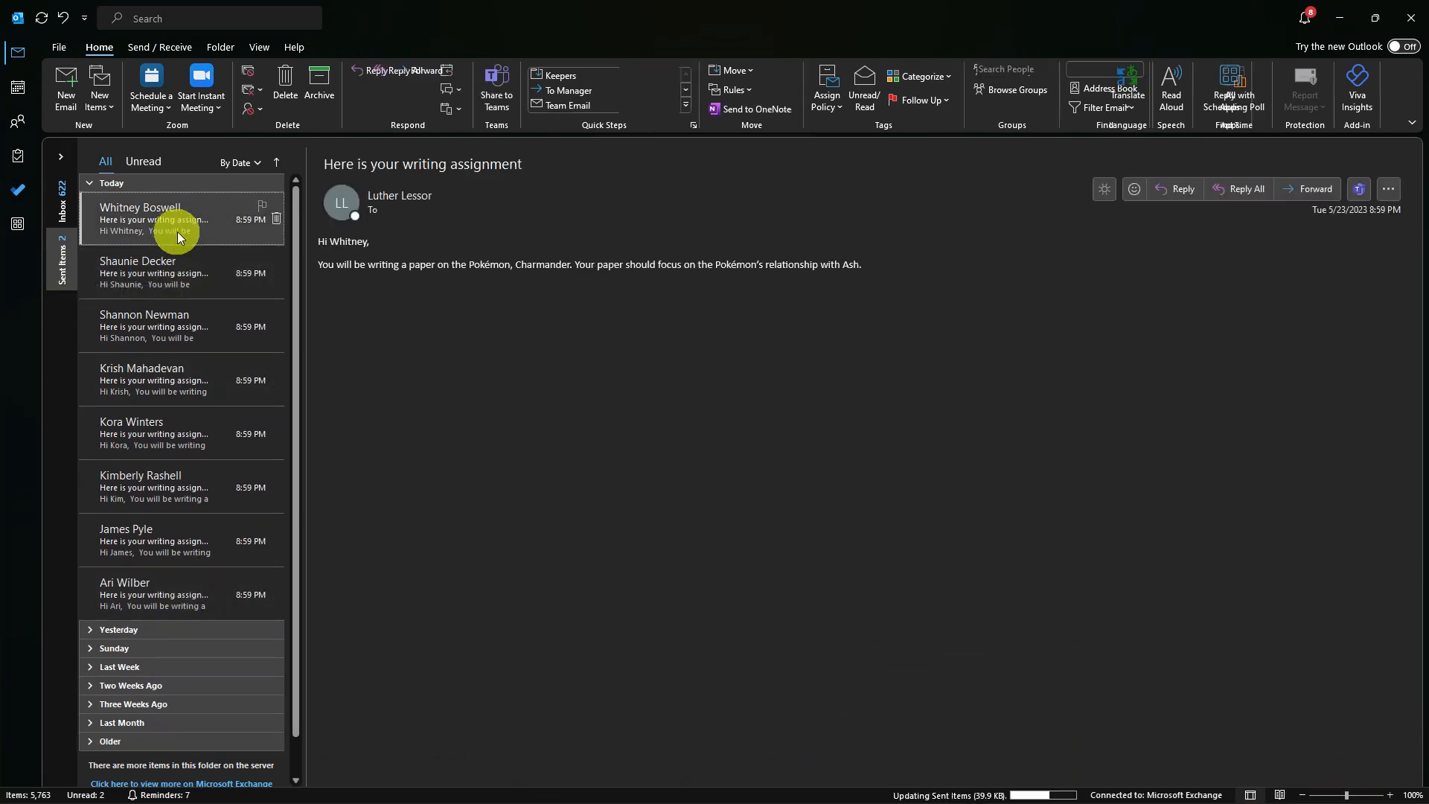
pyautogui.click(204, 275)
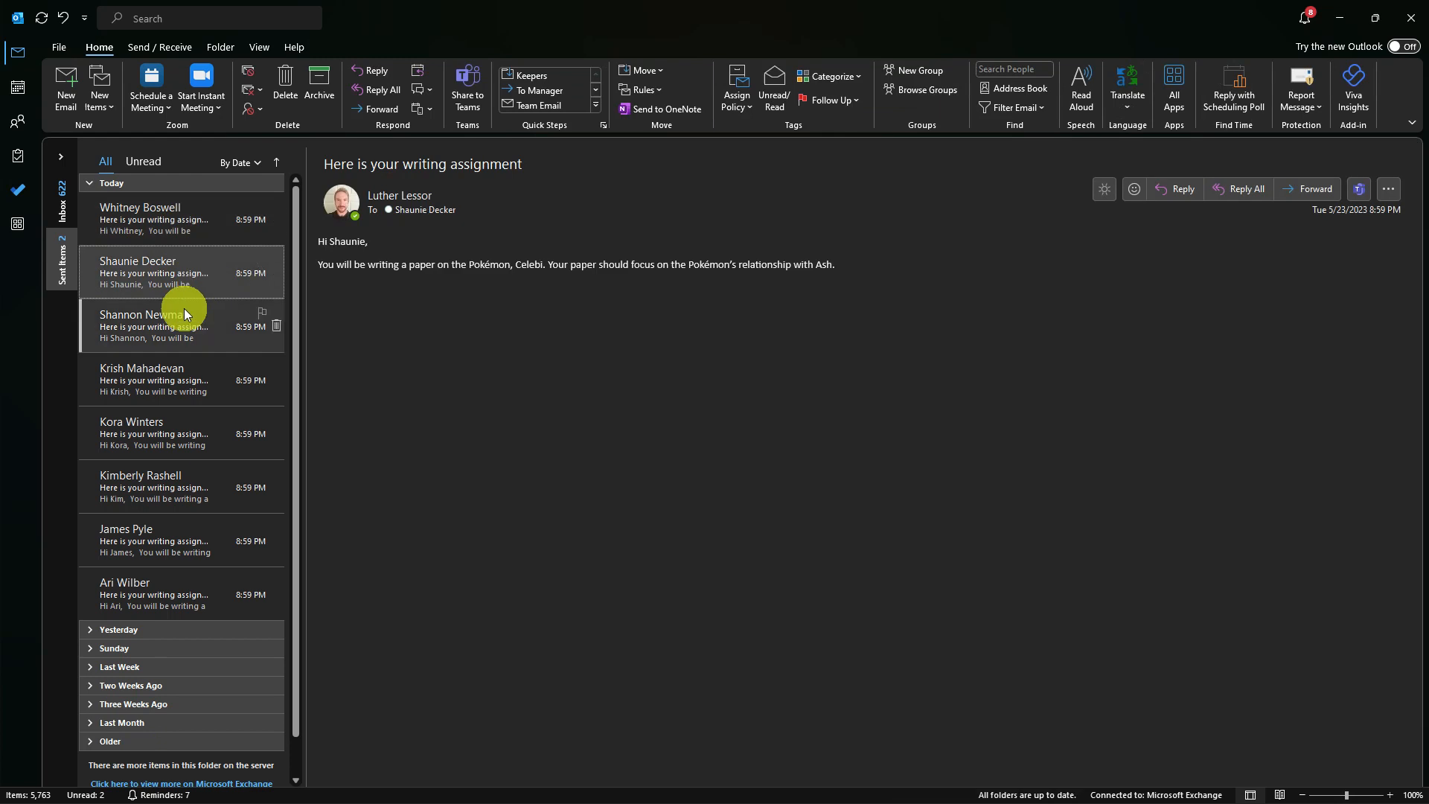
pyautogui.click(184, 331)
pyautogui.click(181, 380)
pyautogui.click(167, 431)
pyautogui.click(172, 484)
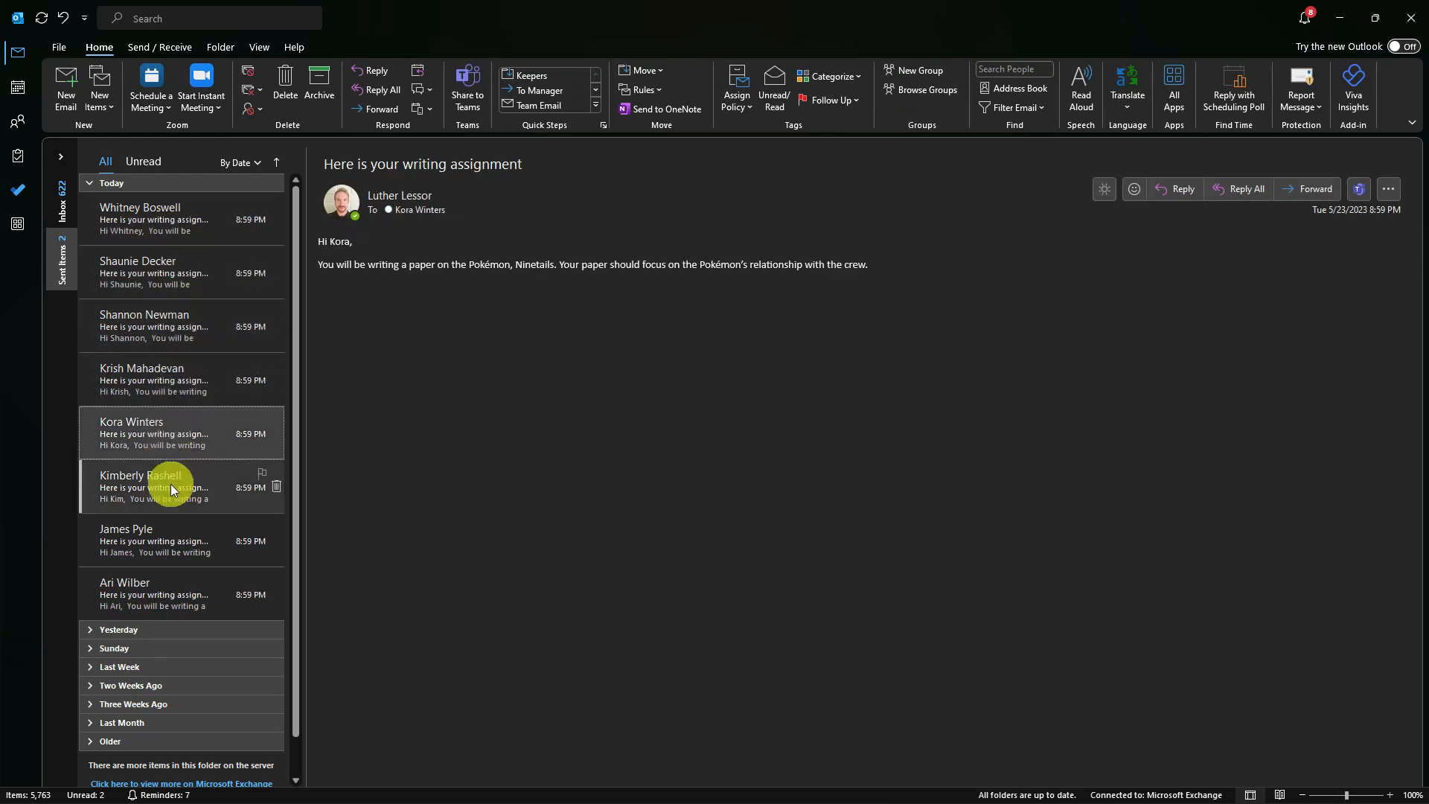
pyautogui.click(174, 553)
pyautogui.click(168, 588)
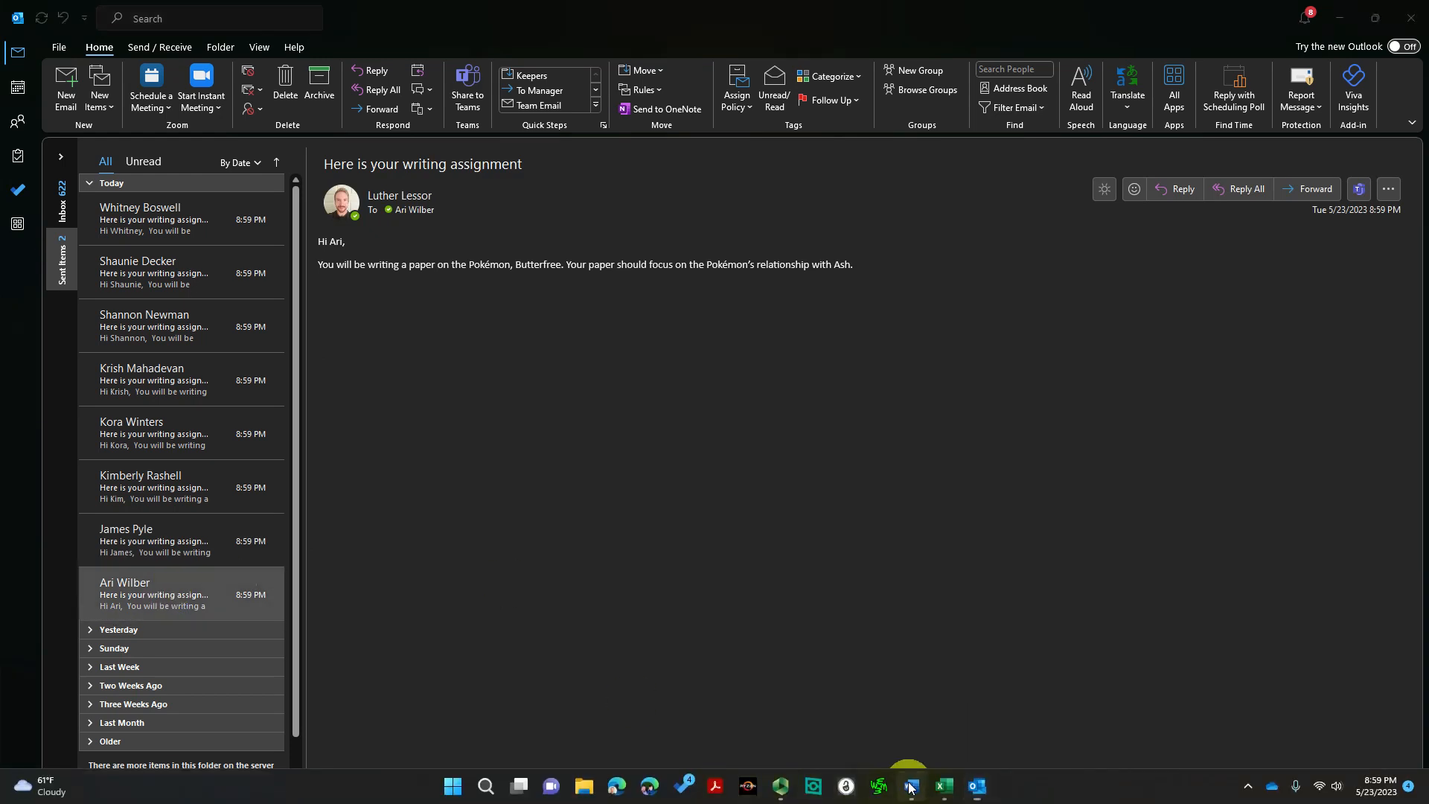
pyautogui.click(910, 783)
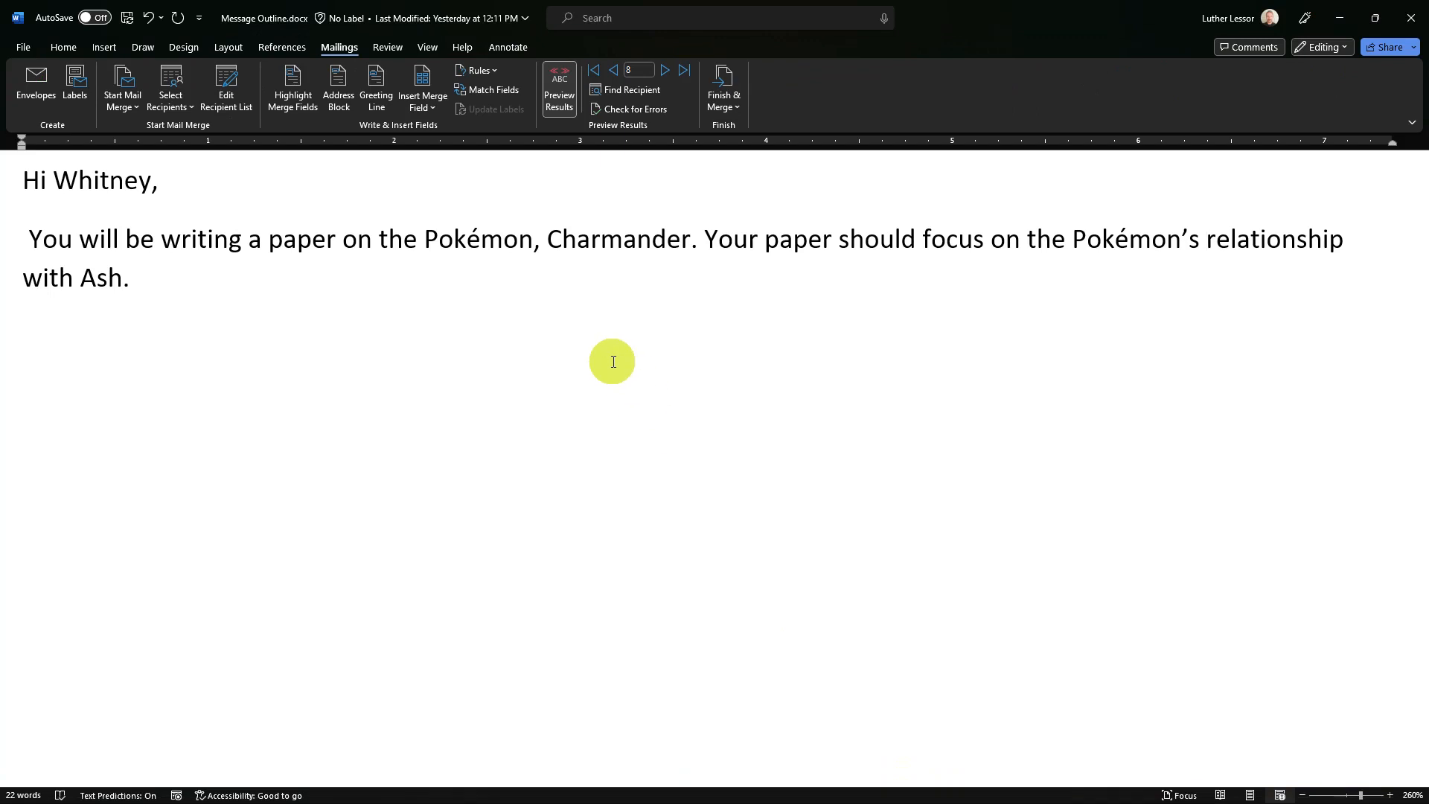